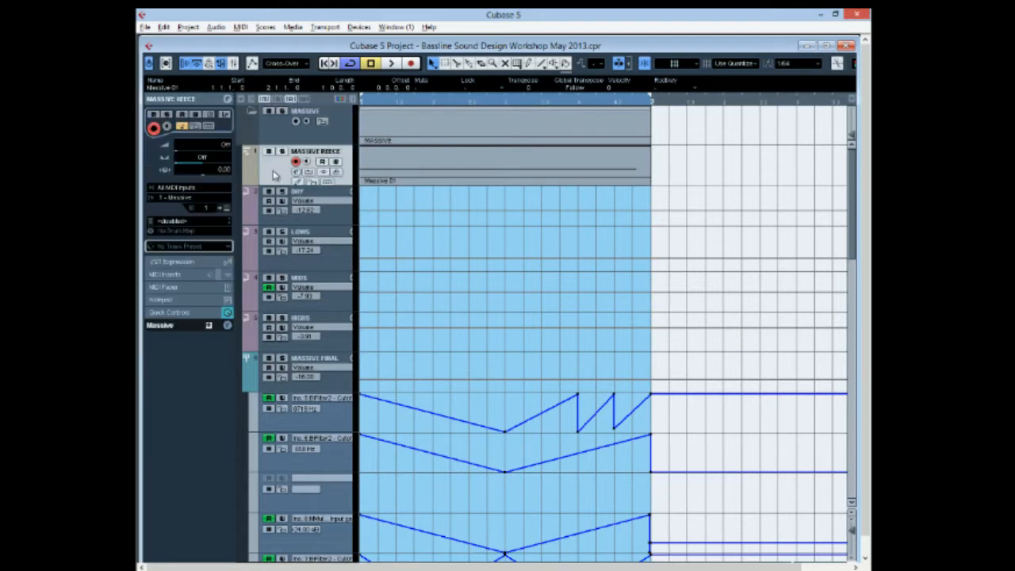
Step: Examine the oscillator settings in the MASSIVE REECE track's Massive synth, and close the synth
click(227, 325)
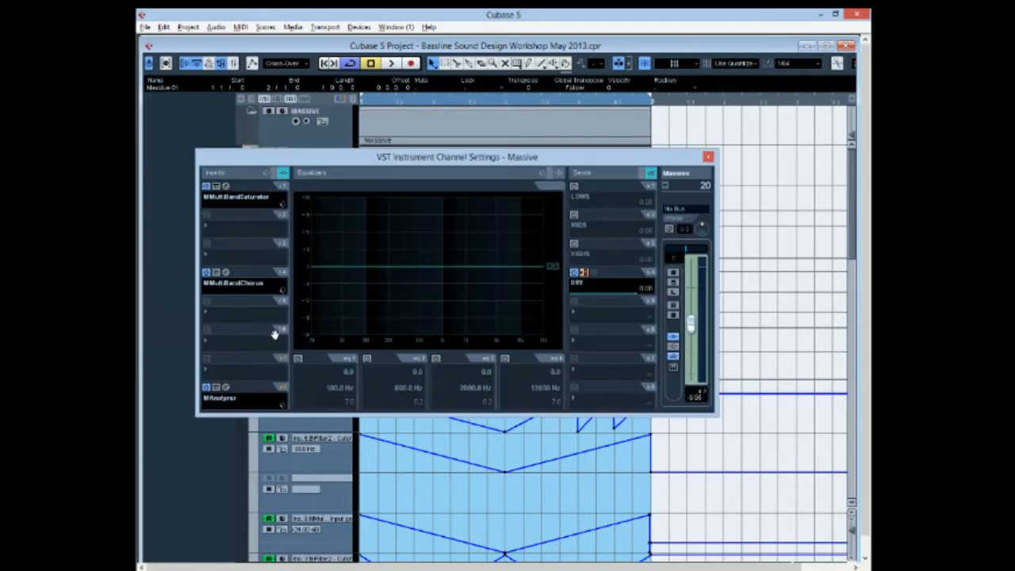
click(705, 157)
click(279, 178)
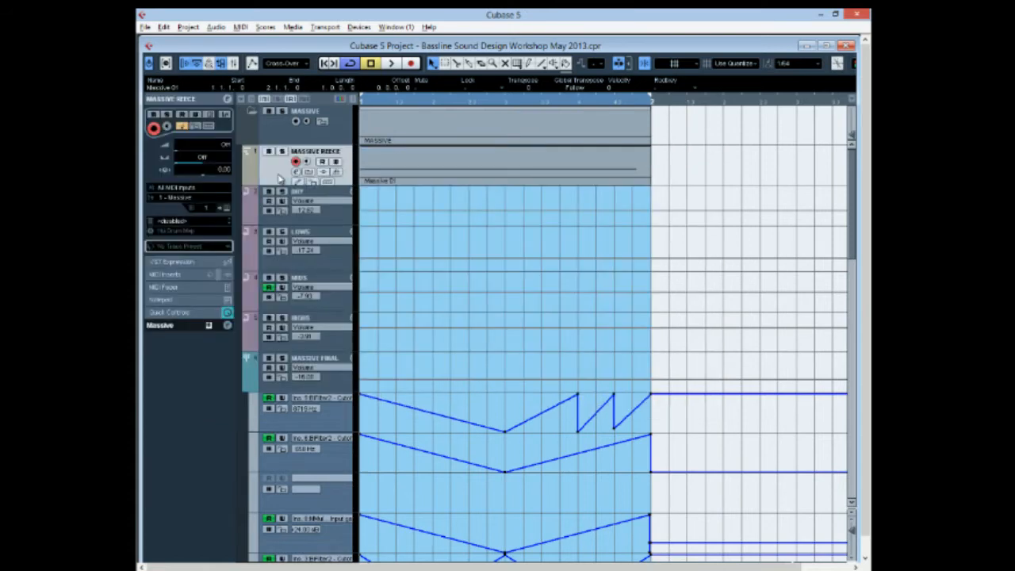
click(209, 327)
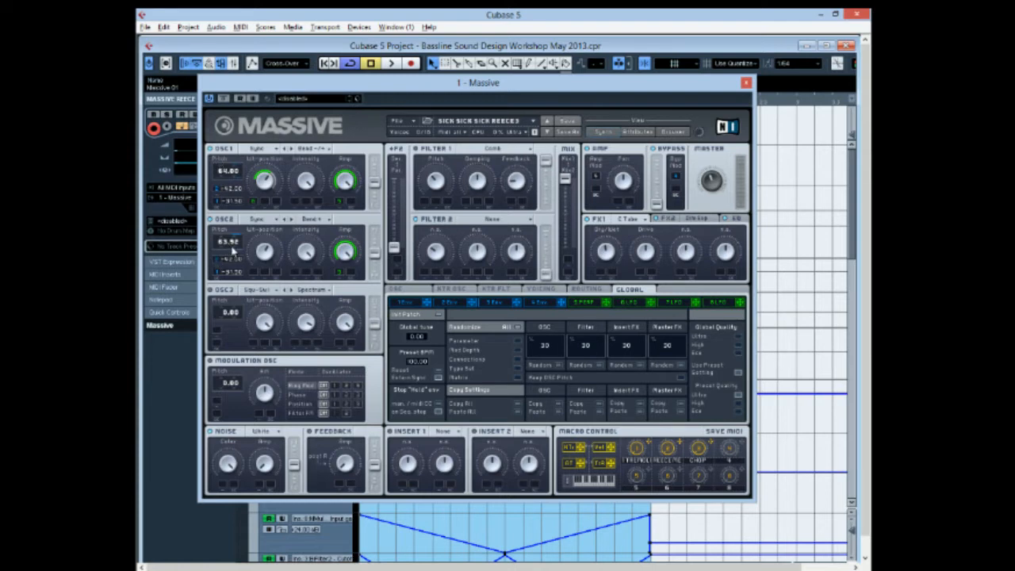
click(746, 83)
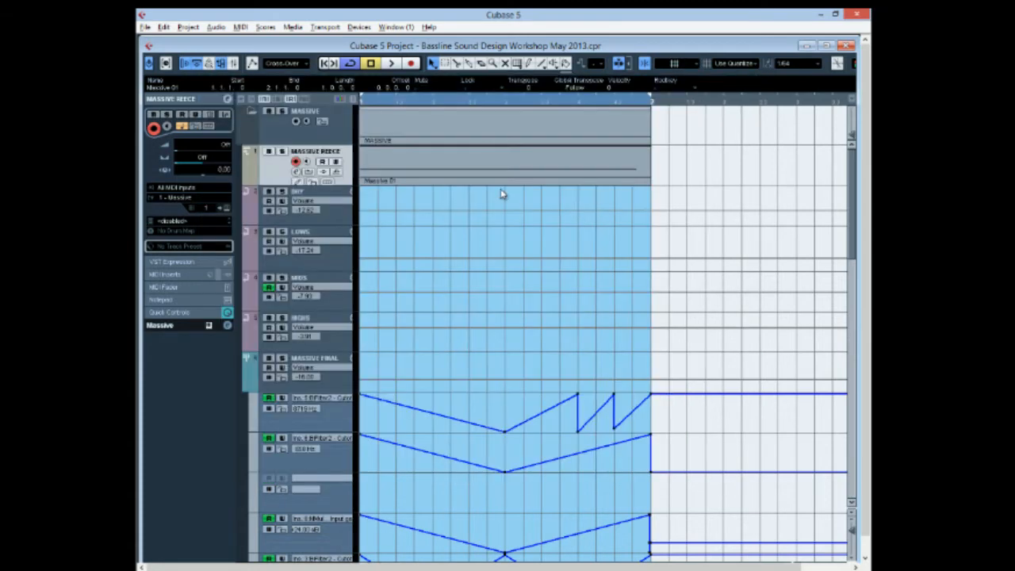
Step: Select the LEAD track and examine the oscillators of its Massive instance, and close the synth
scroll(446, 279, down, 10)
scroll(463, 409, up, 2)
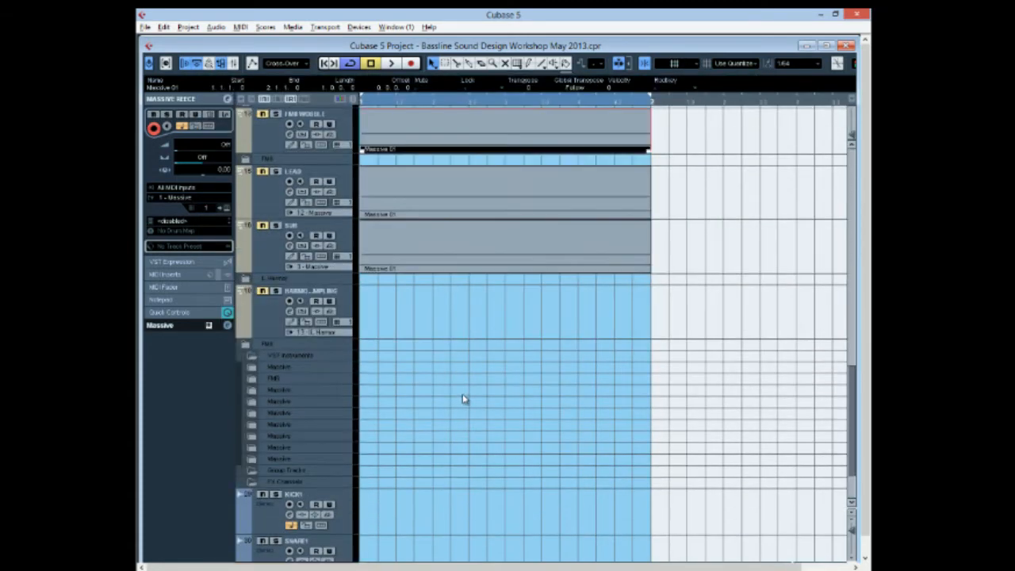
click(276, 208)
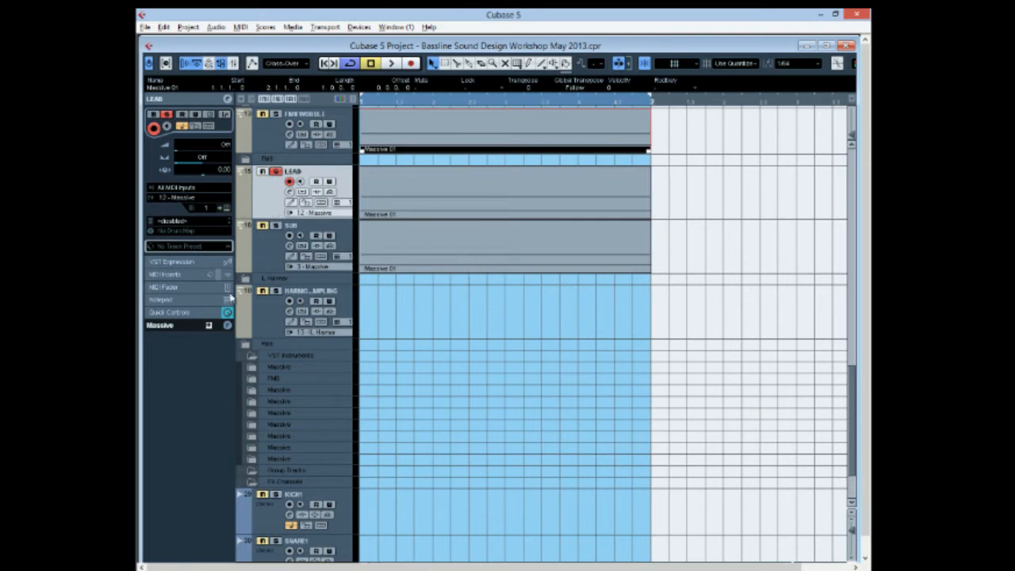
click(208, 326)
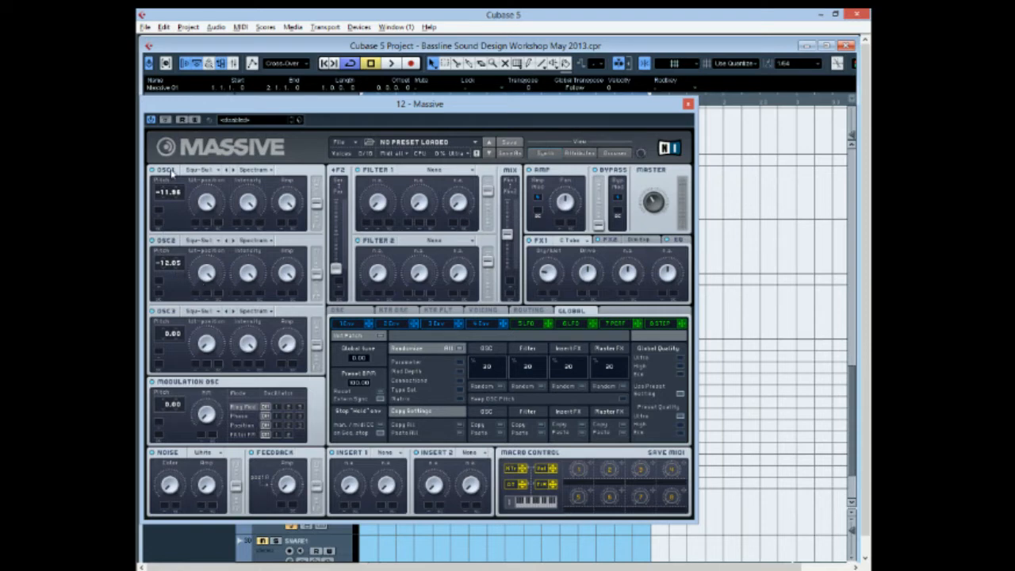
click(688, 103)
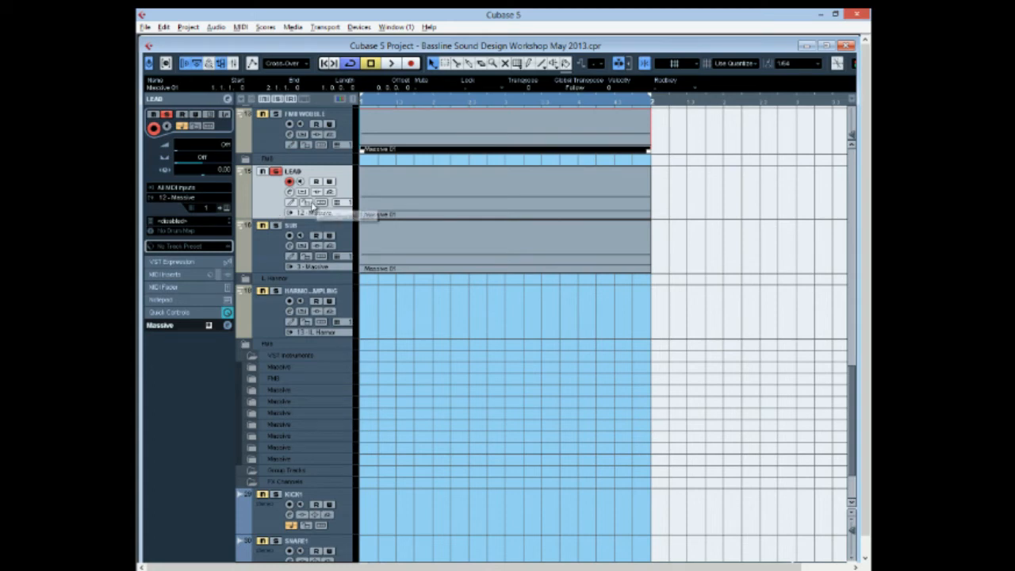
Step: Audition the LEAD track's Massive sound in short playbacks with its synth open, and close the synth
key(space)
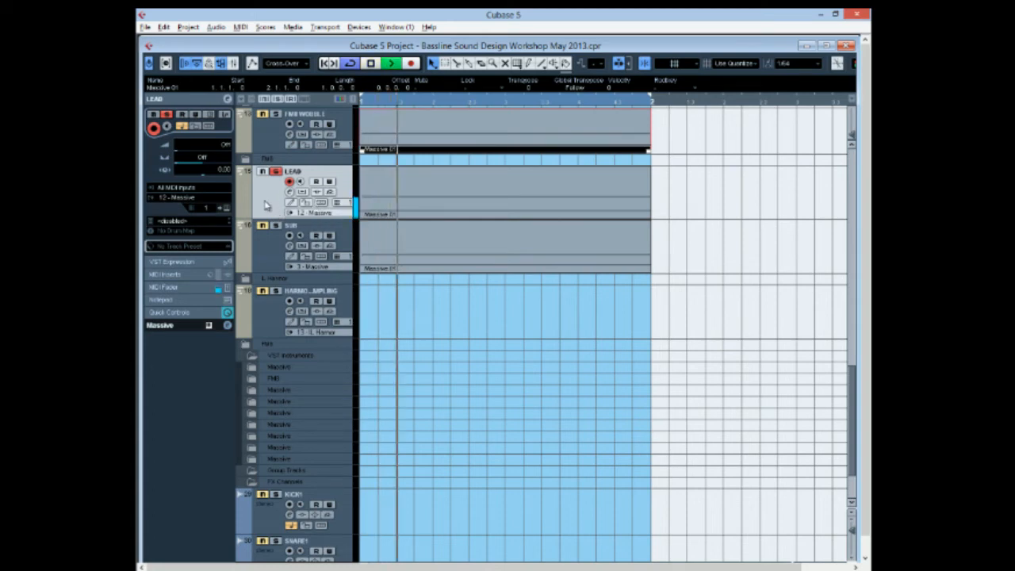
click(208, 325)
key(space)
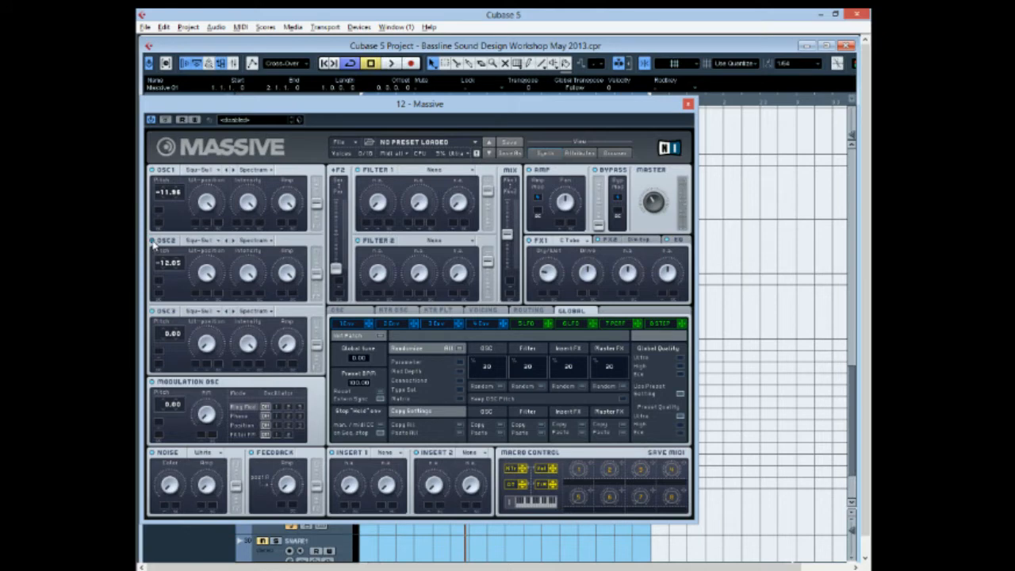
key(space)
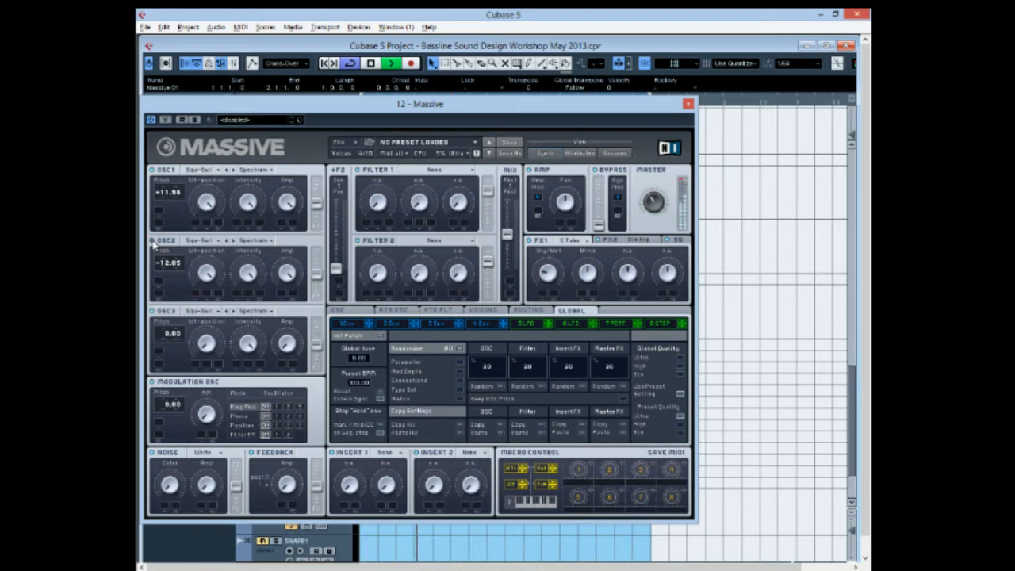
key(space)
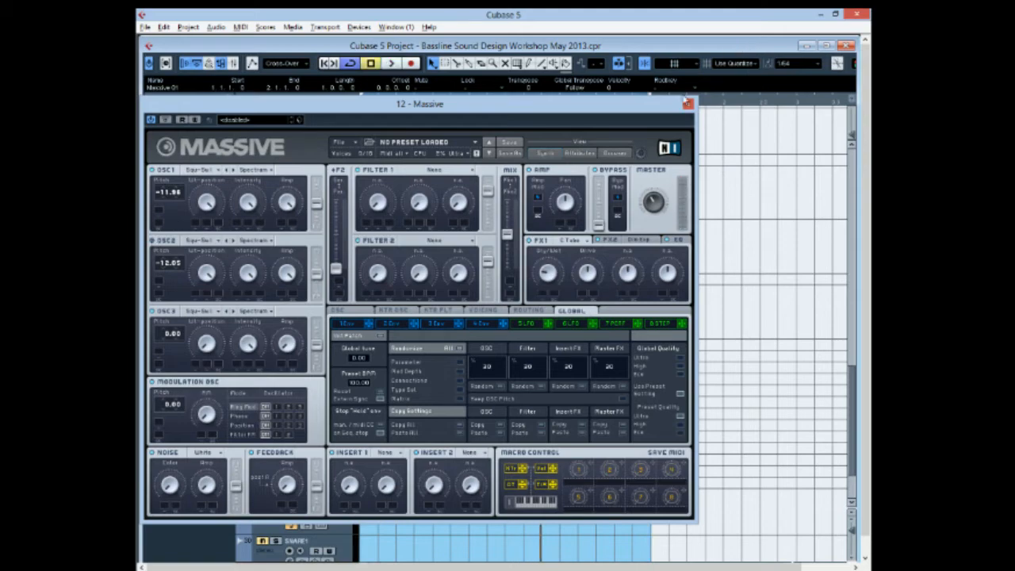
click(687, 104)
Step: Select the MASSIVE folder to solo its tracks and audition the MASSIVE REECE track with a short playback
scroll(519, 333, down, 5)
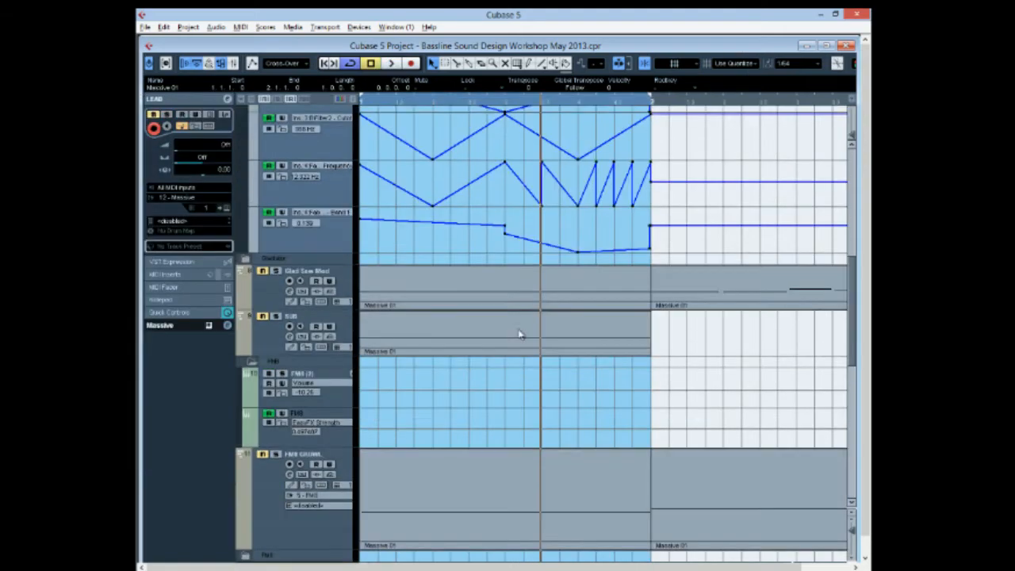
click(284, 113)
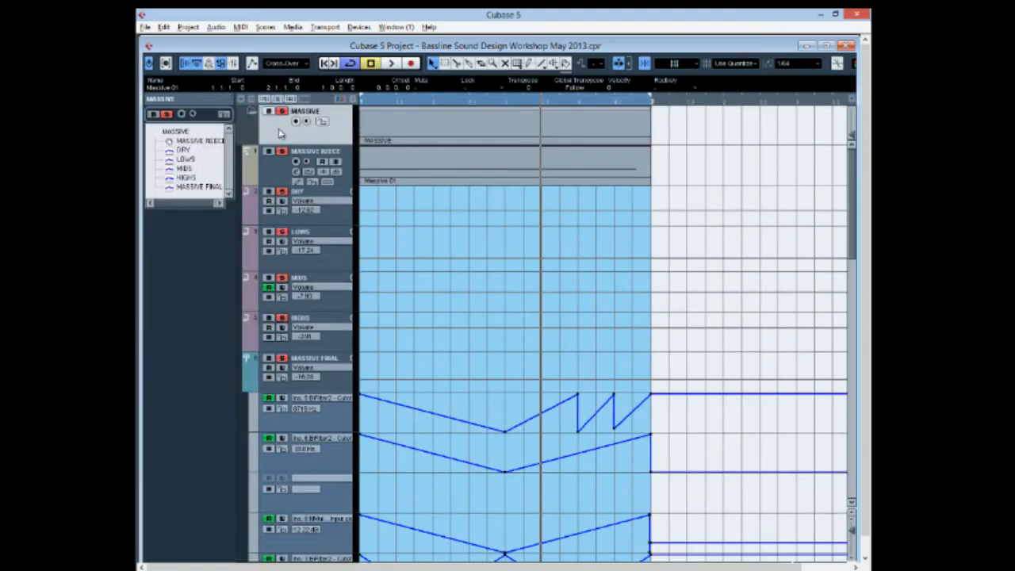
key(space)
click(197, 140)
key(space)
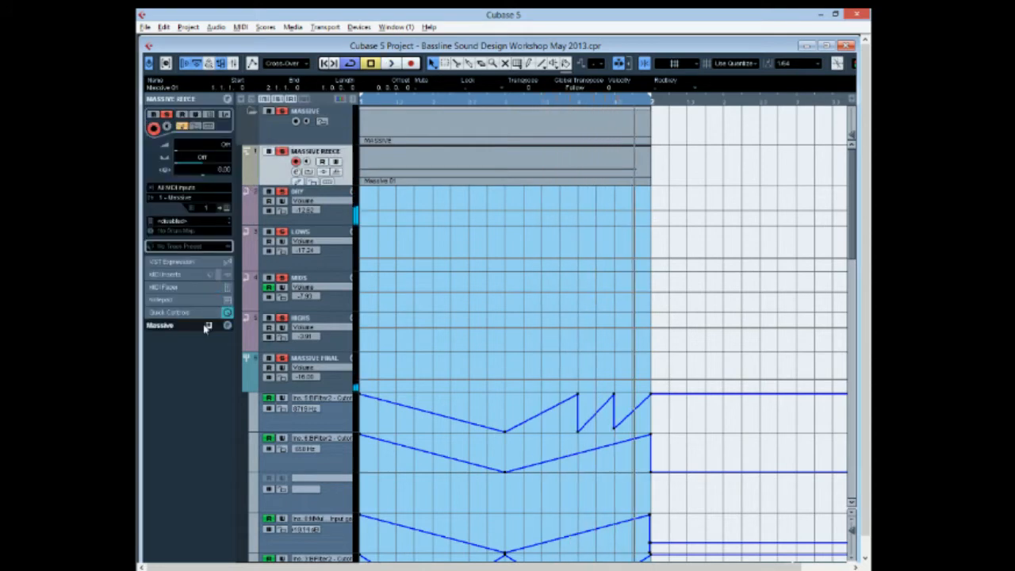
Step: Review oscillator 1's wavetable and mode choices in the MASSIVE REECE synth, keep Bend -/+, and view LFO 6
click(207, 326)
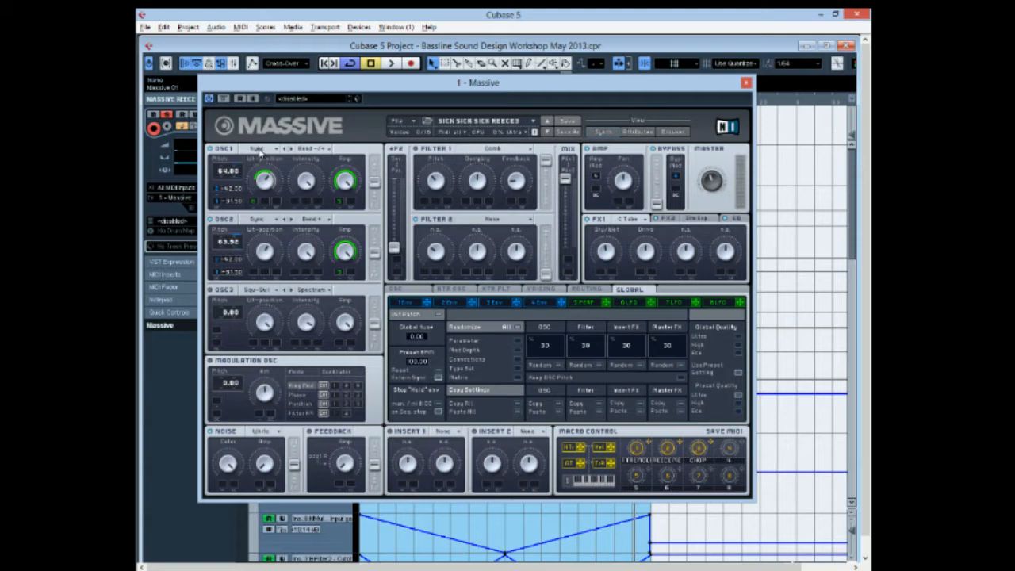
click(261, 149)
click(352, 157)
click(317, 149)
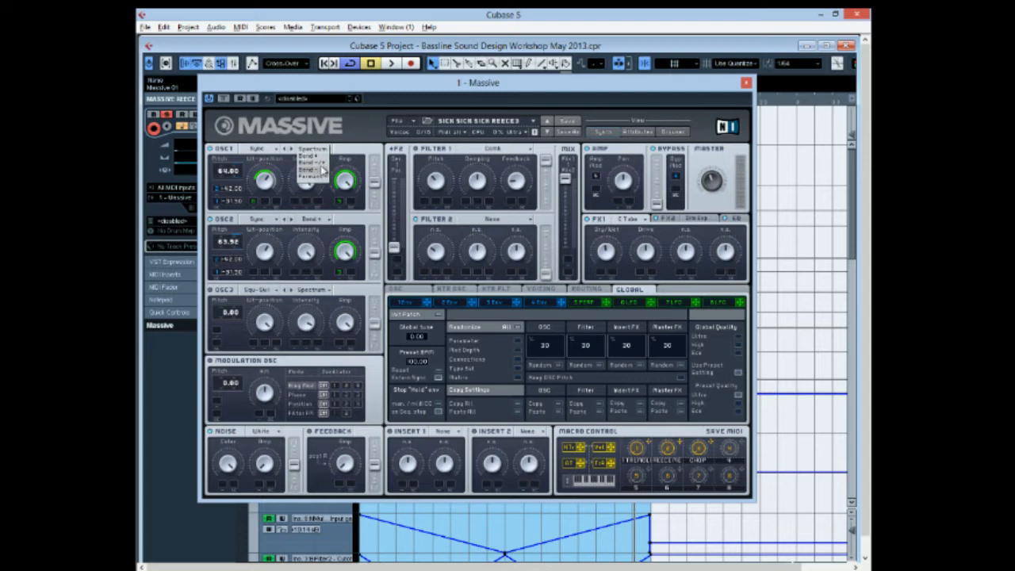
click(317, 163)
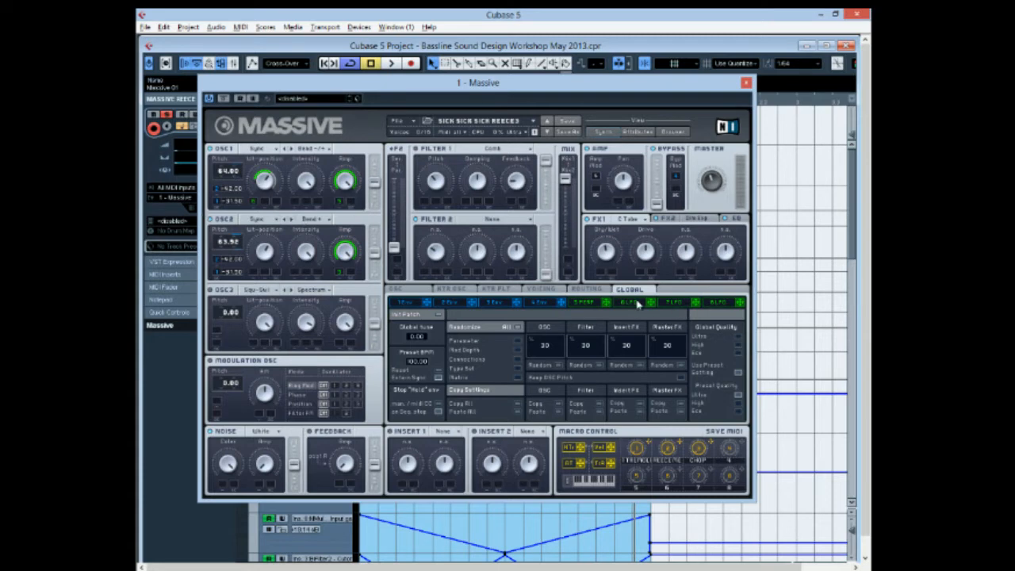
click(637, 304)
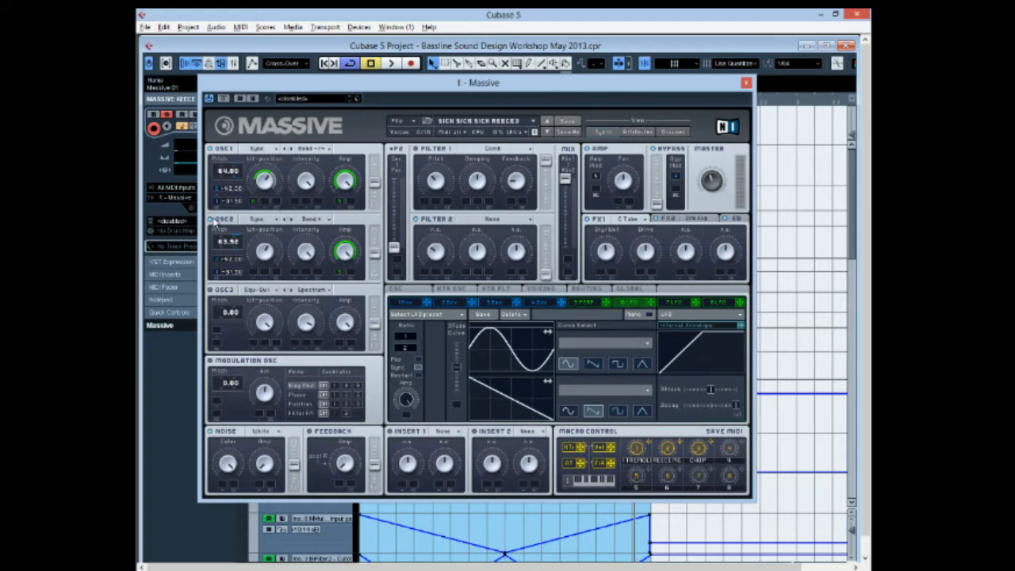
click(747, 83)
Step: Extend the MASSIVE REECE part to two bars and set the cycle range around it
click(497, 175)
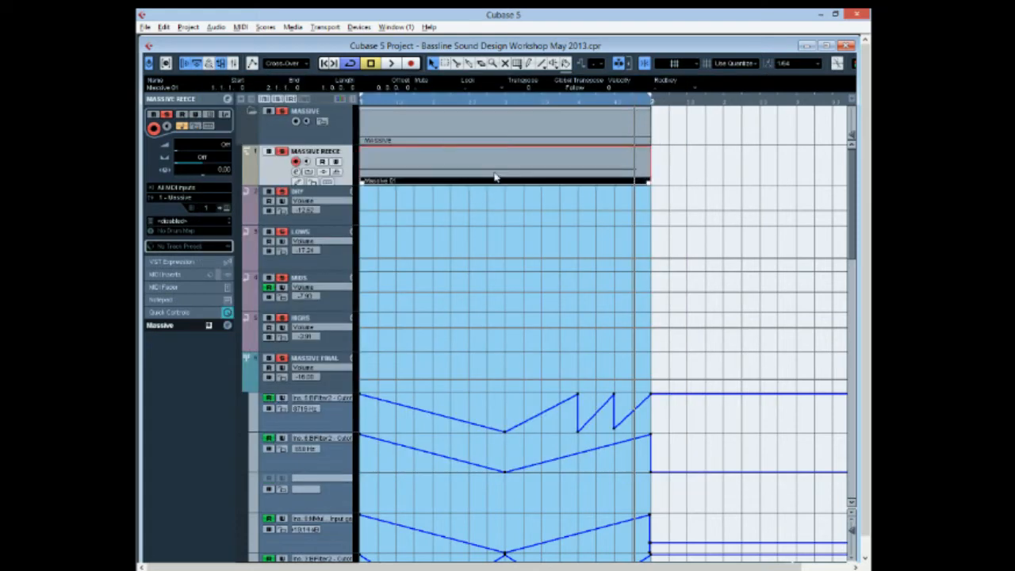
drag(376, 100, 342, 82)
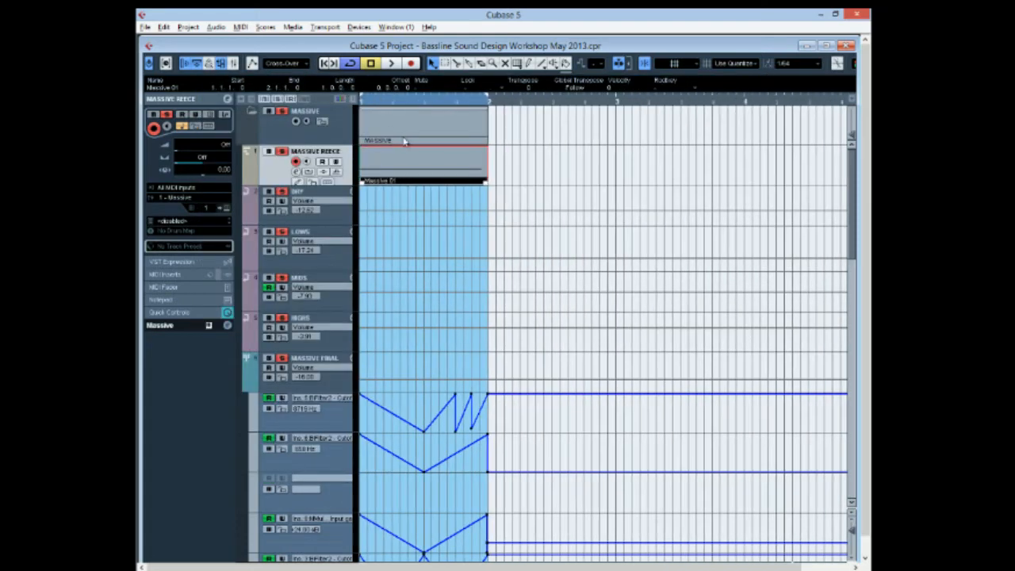
drag(487, 182, 553, 174)
key(p)
Step: Lengthen the C1 note of the MASSIVE REECE part in the Key Editor, and close the editor
double_click(552, 175)
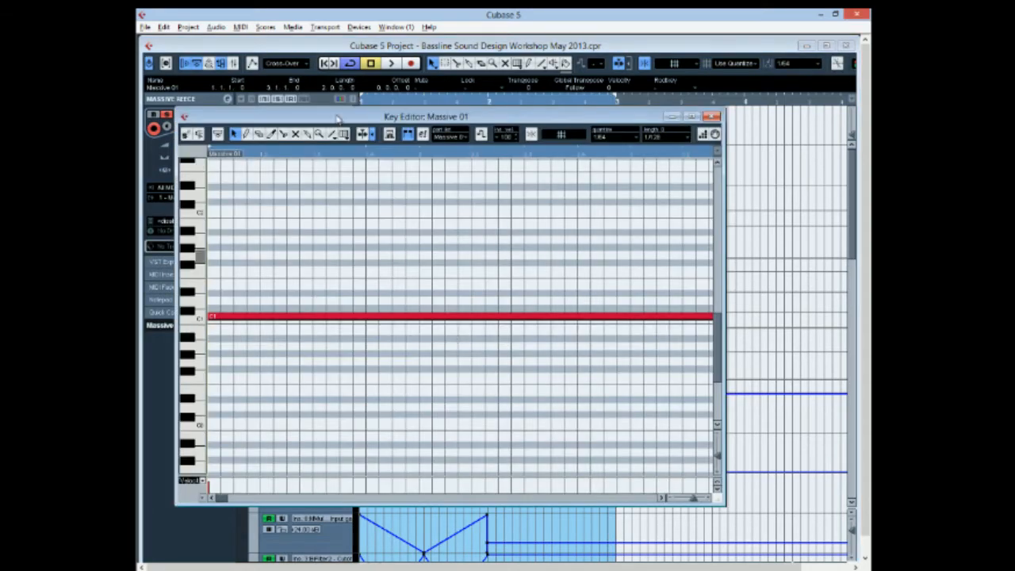
drag(351, 154, 558, 317)
click(712, 117)
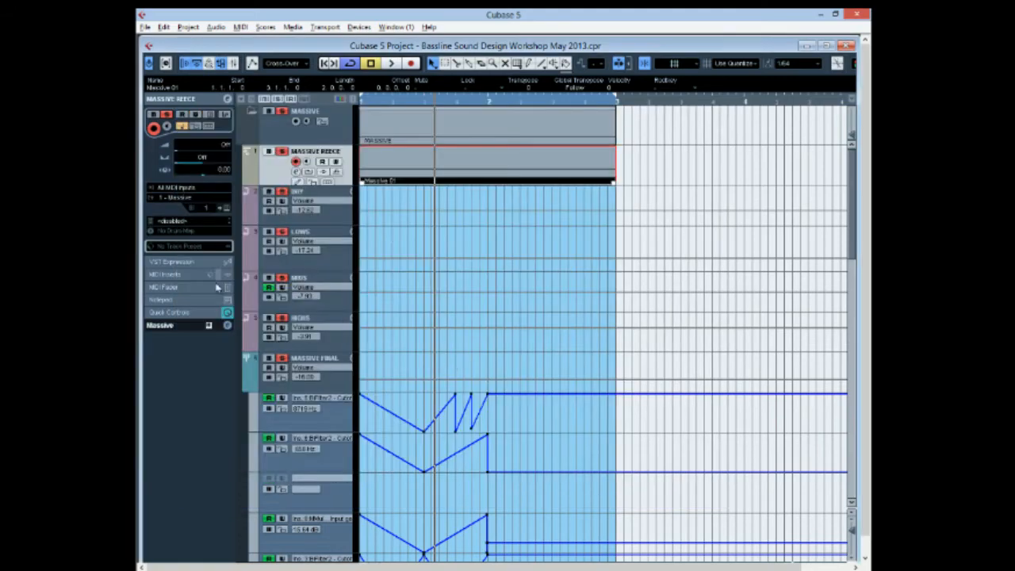
Step: Audition the lengthened MASSIVE REECE note while examining LFO 6 and performer 5 in its Massive synth
click(208, 326)
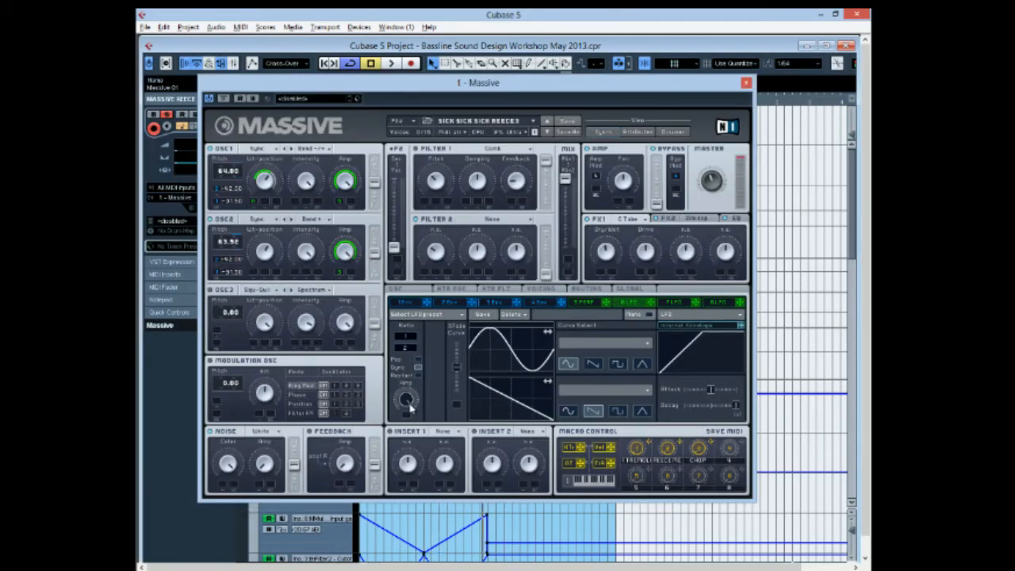
key(space)
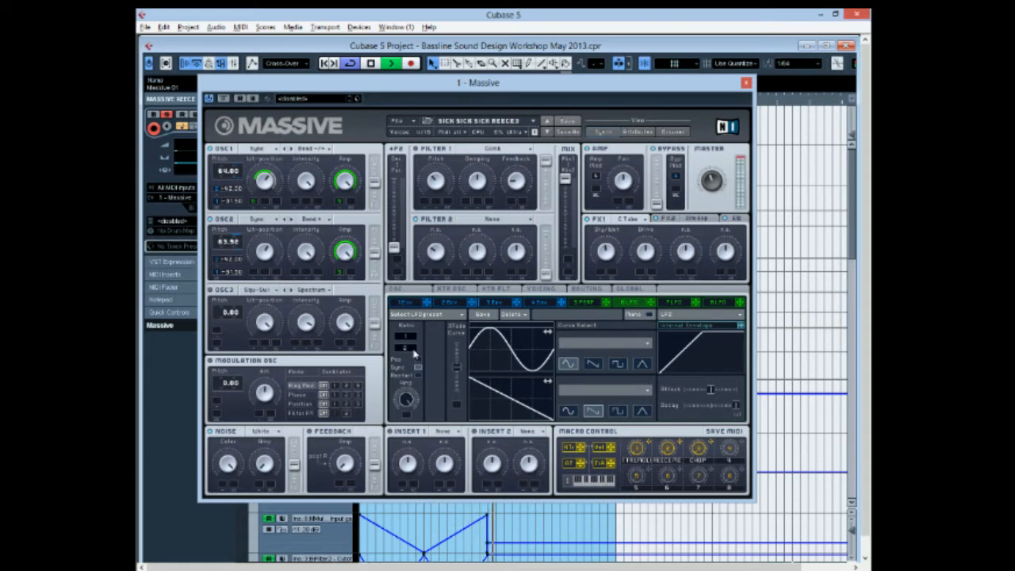
key(space)
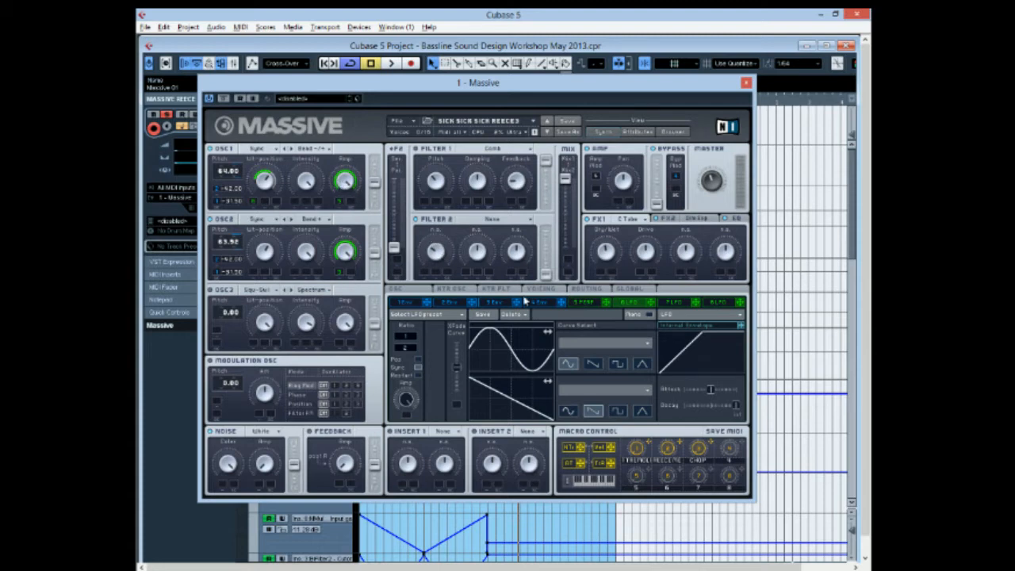
click(584, 304)
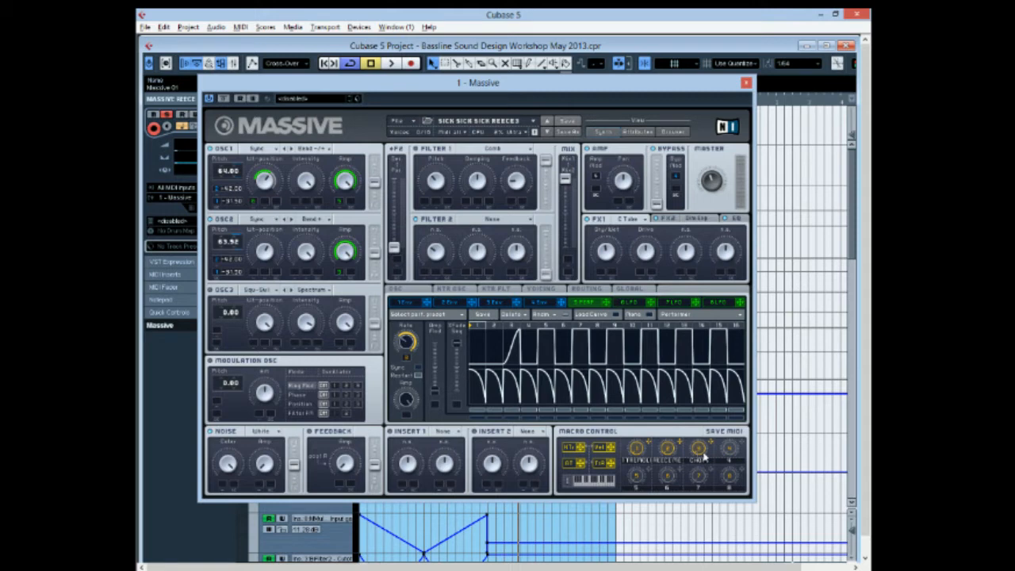
key(space)
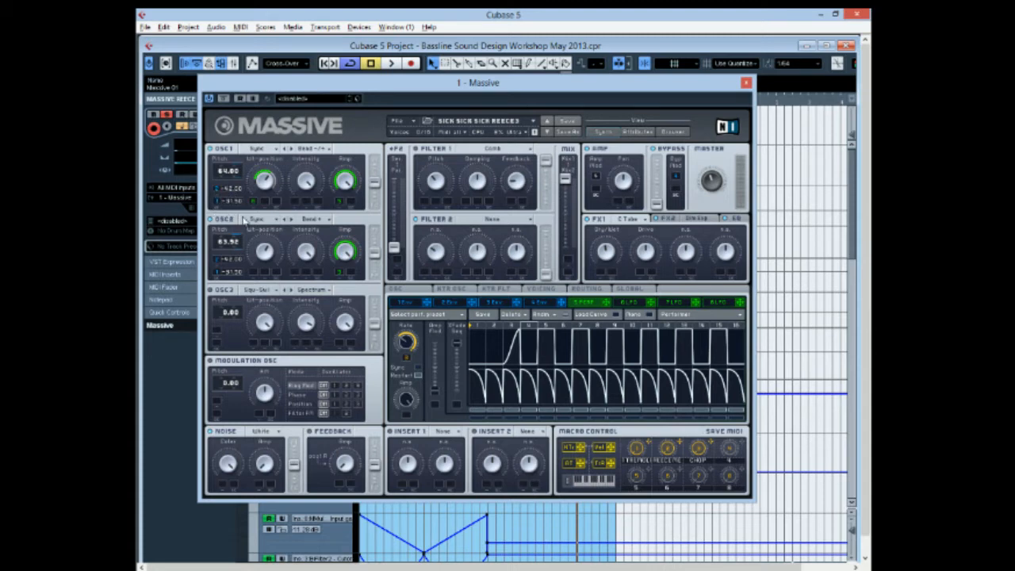
Step: Adjust the decay time and decay level of envelope 2 in the MASSIVE REECE synth
click(449, 304)
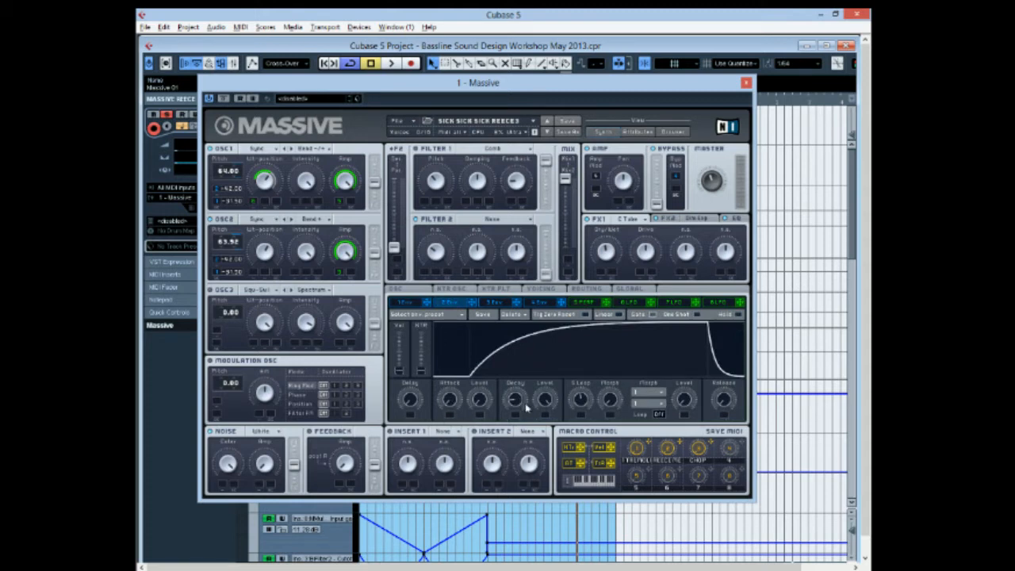
drag(516, 411, 515, 404)
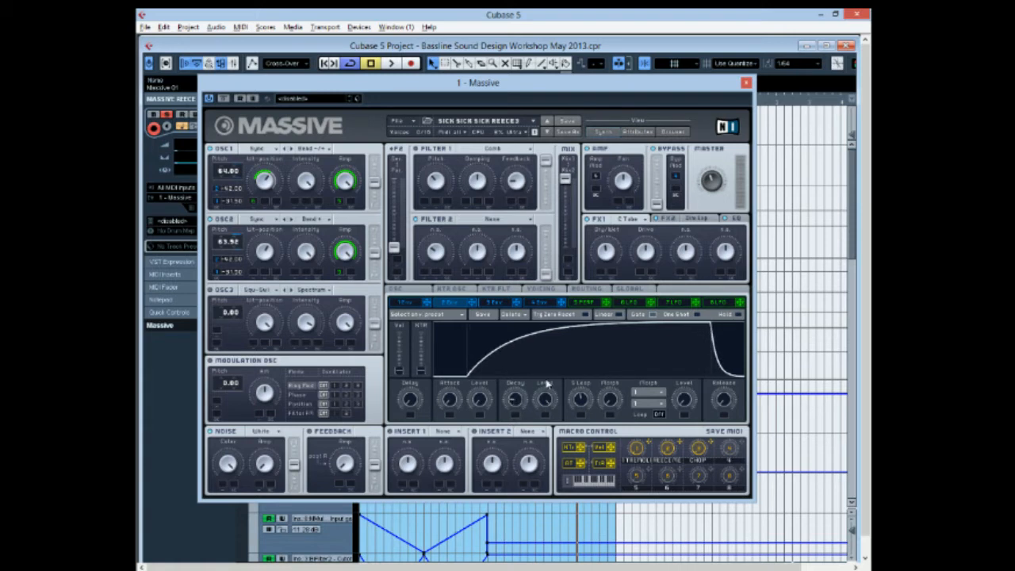
drag(549, 412, 535, 381)
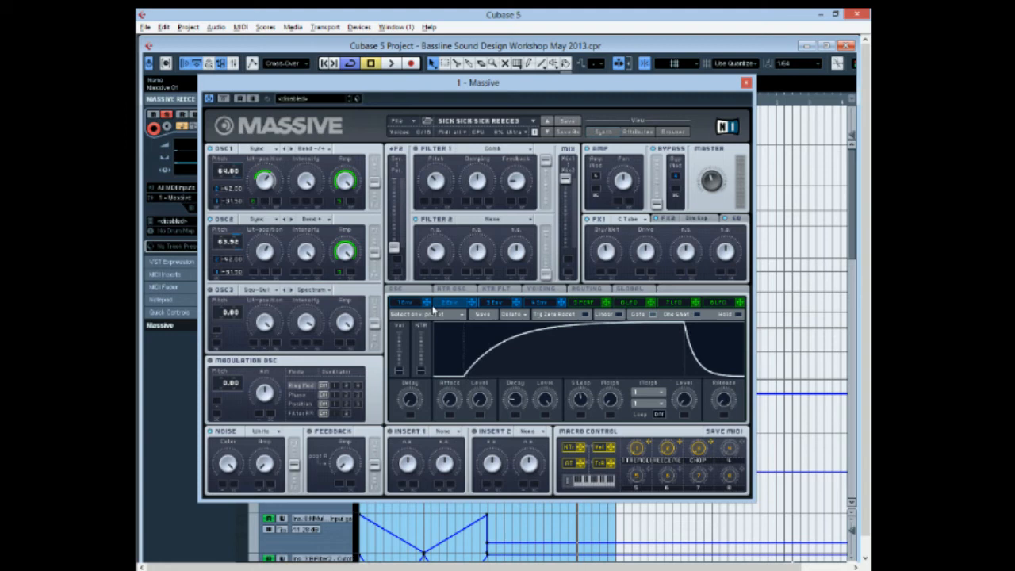
Step: Check envelope 1, try a much longer decay on envelope 2, and bring that decay back down
click(410, 302)
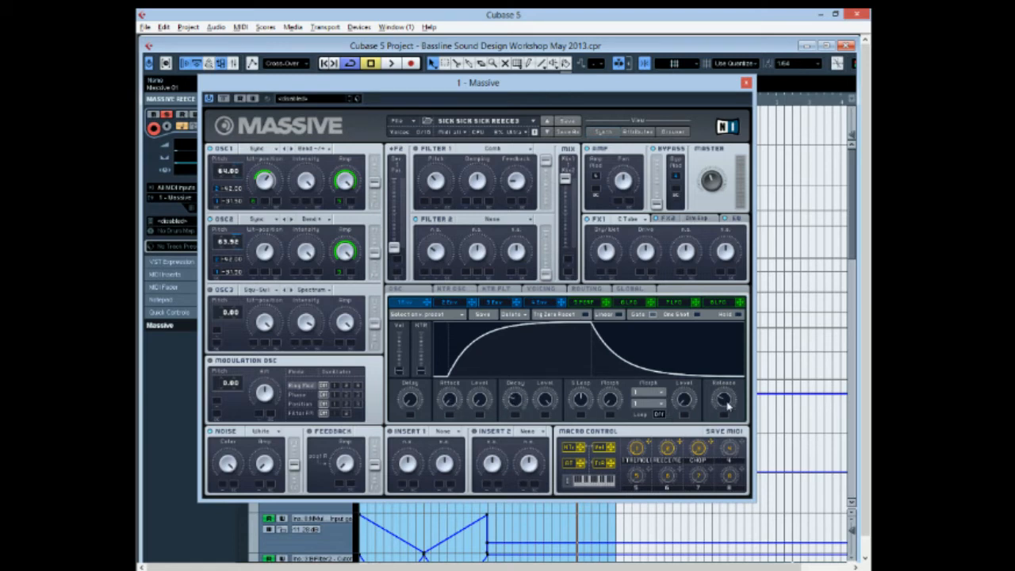
click(448, 305)
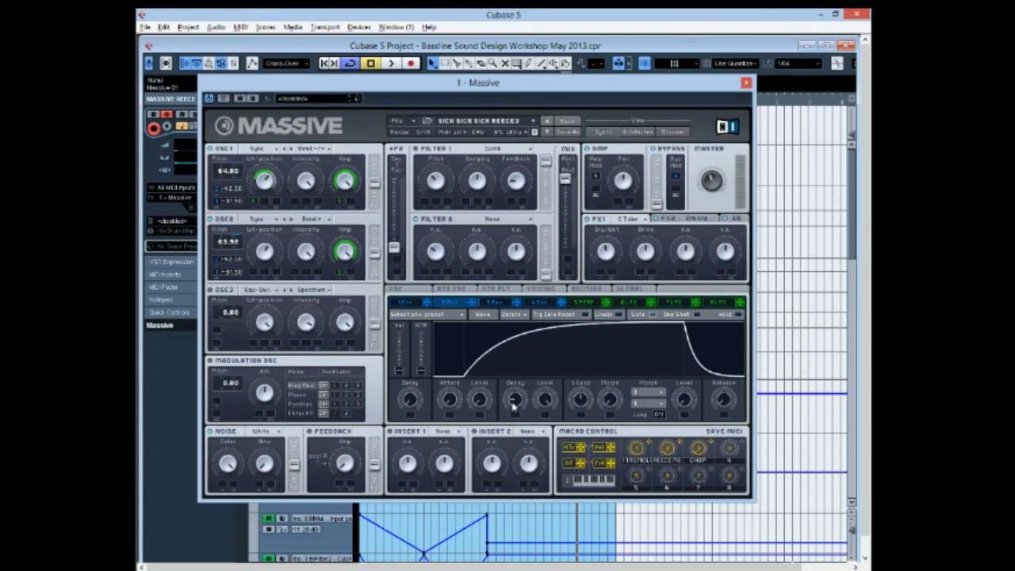
drag(513, 407, 517, 358)
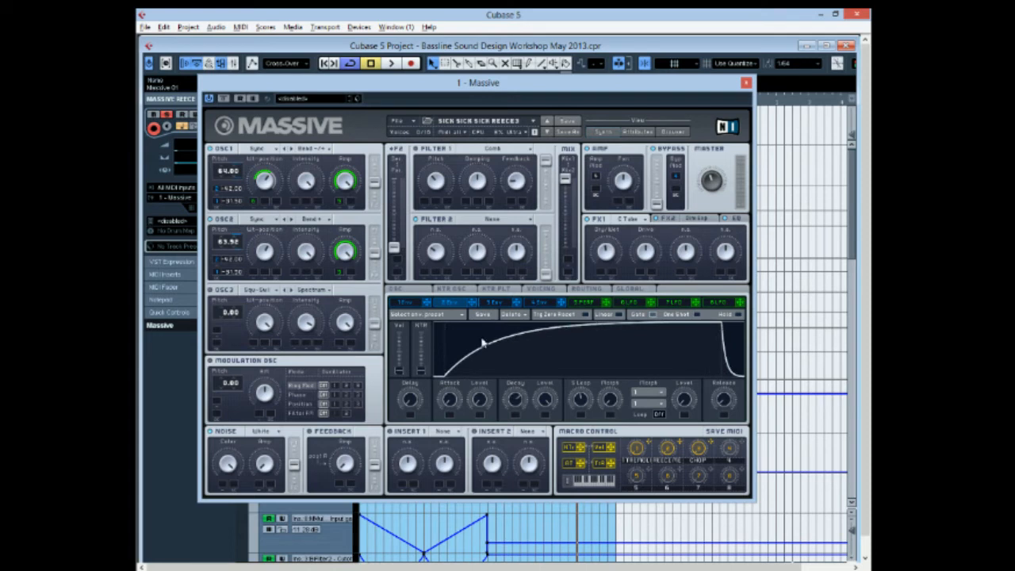
mouse_move(516, 404)
mouse_down()
mouse_move(521, 431)
mouse_move(516, 404)
mouse_up()
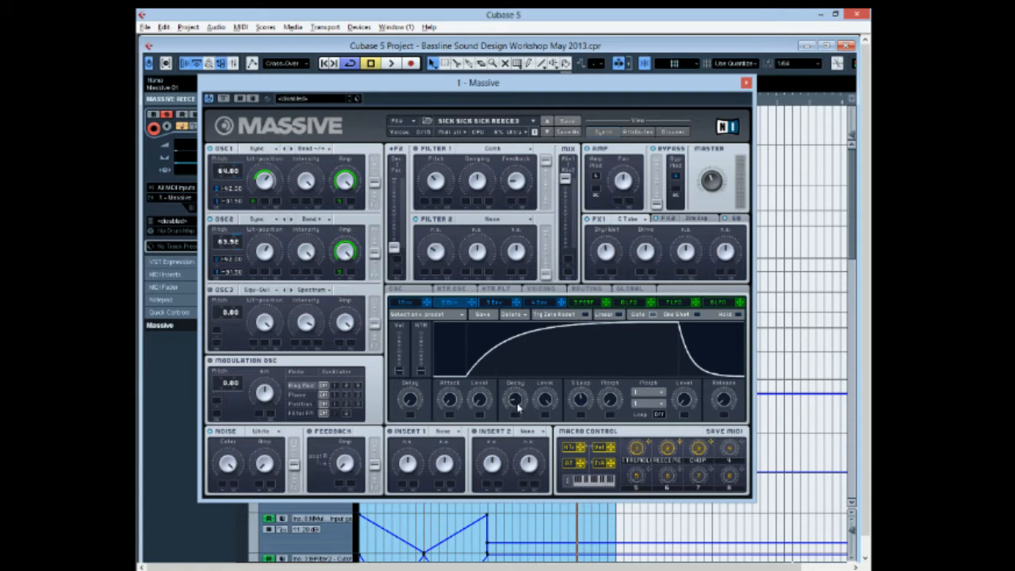
Step: Audition the patch while raising envelope 2's decay time, and return the decay to a shorter setting
key(space)
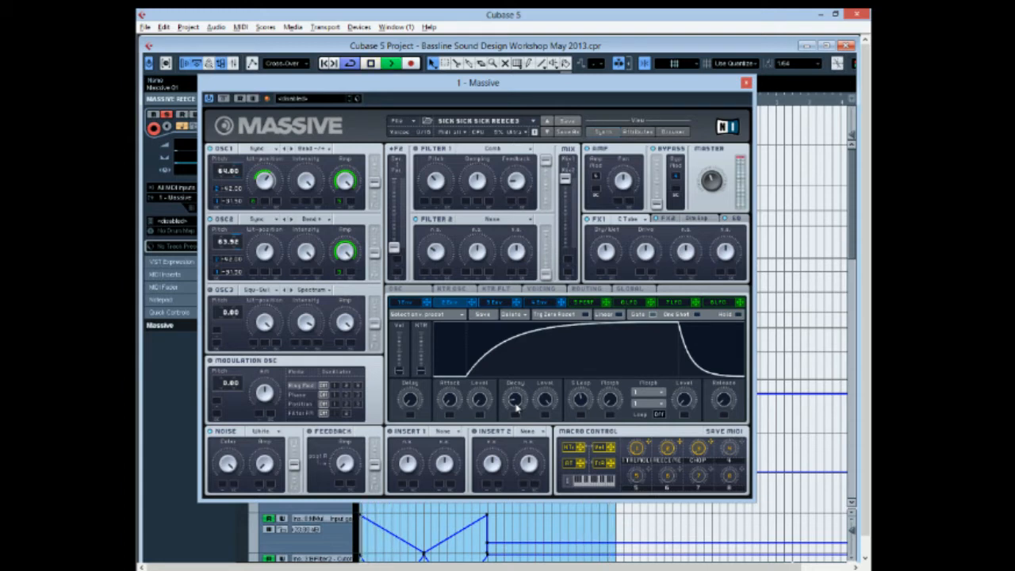
mouse_move(517, 407)
mouse_down()
mouse_move(519, 373)
mouse_move(517, 395)
mouse_up()
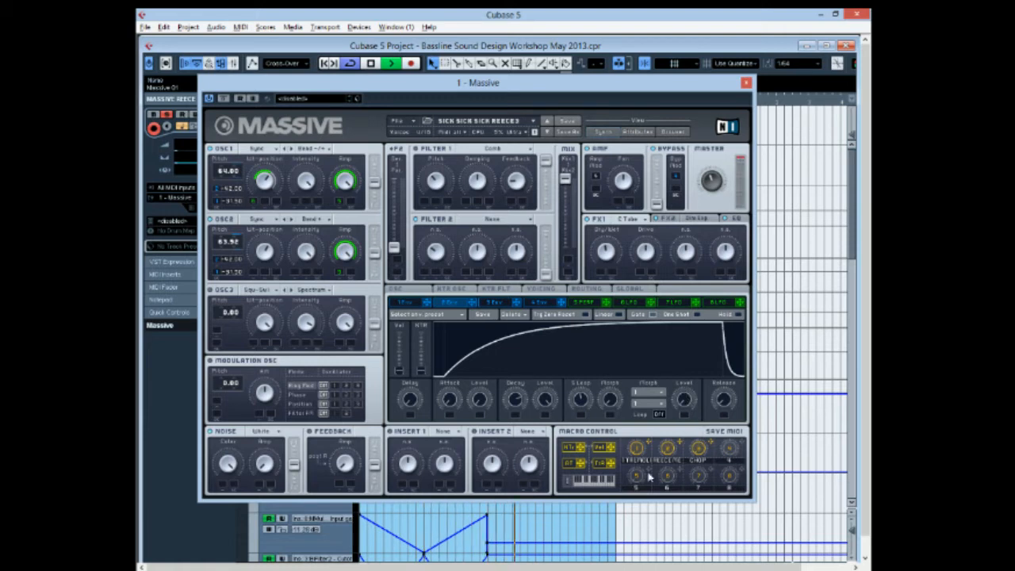
mouse_move(515, 405)
mouse_down()
mouse_move(514, 424)
mouse_move(522, 406)
mouse_move(511, 403)
mouse_up()
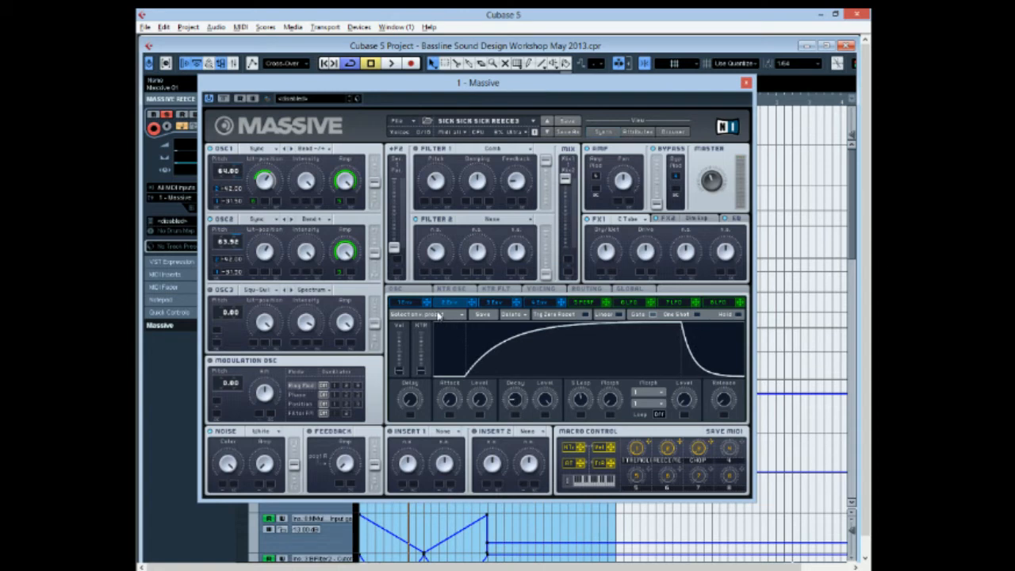
Step: Audition the patch while fine-tuning the decay time of envelope 1 in Massive
click(407, 304)
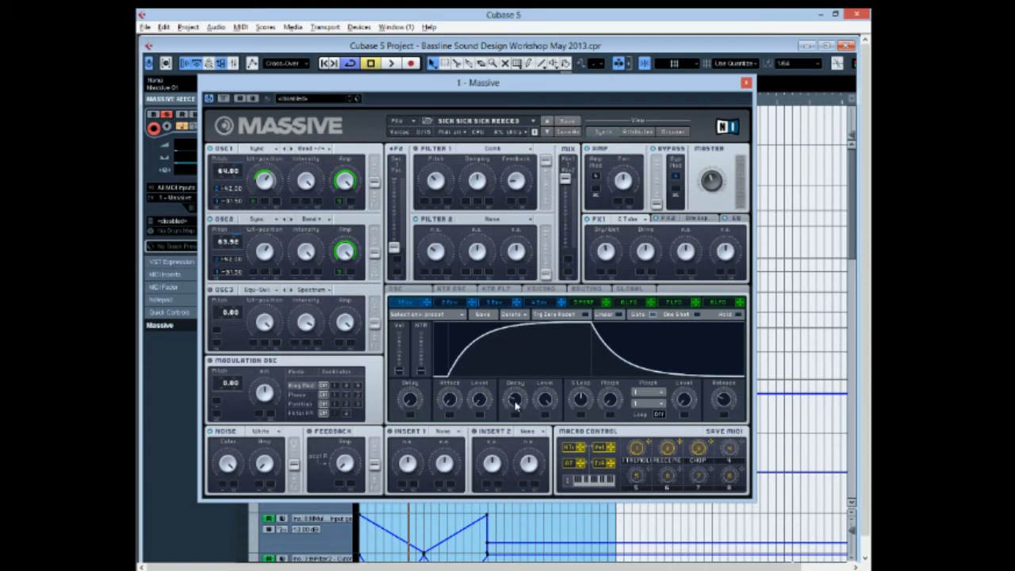
key(space)
drag(515, 404, 517, 404)
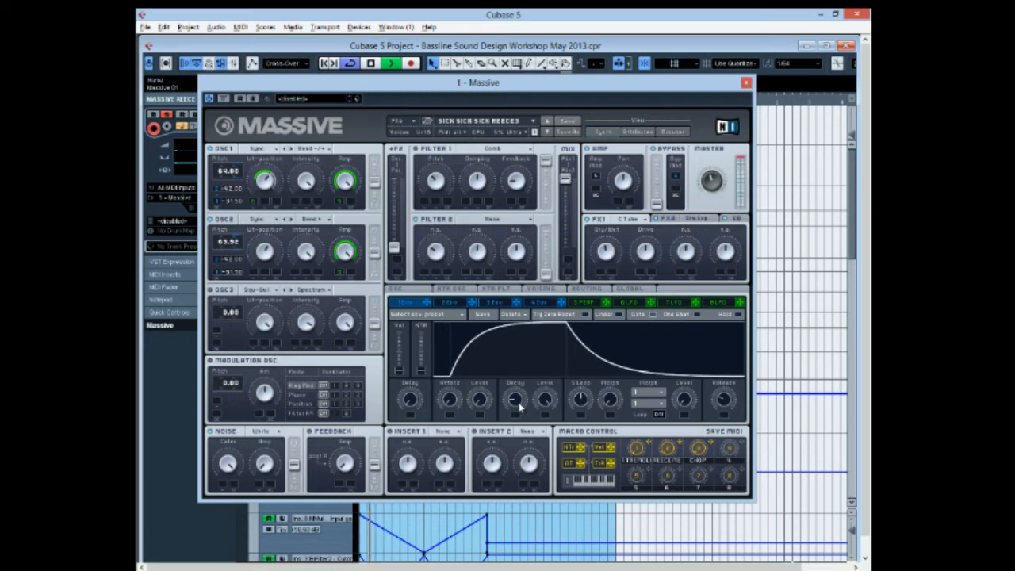
drag(519, 407, 516, 402)
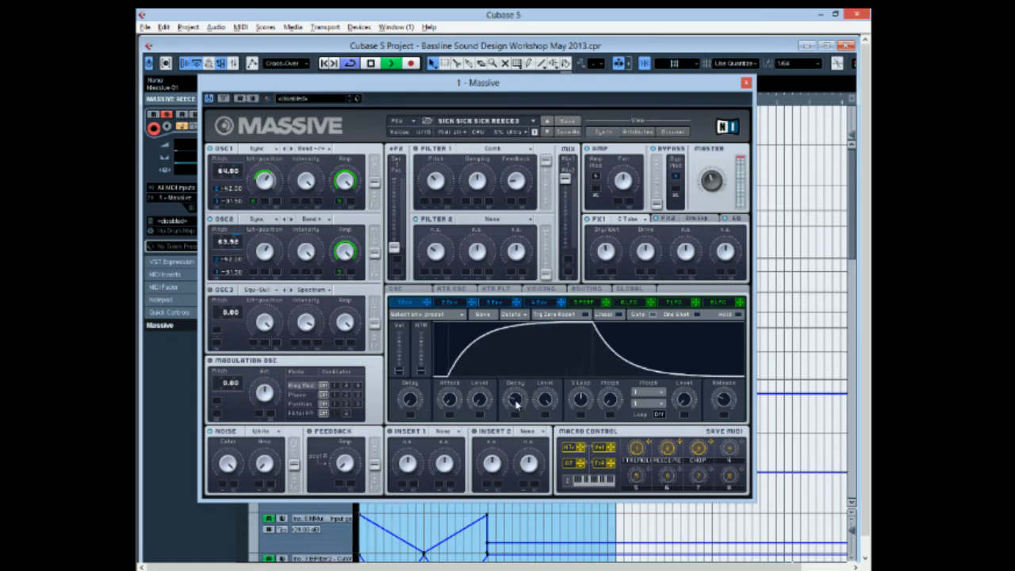
key(space)
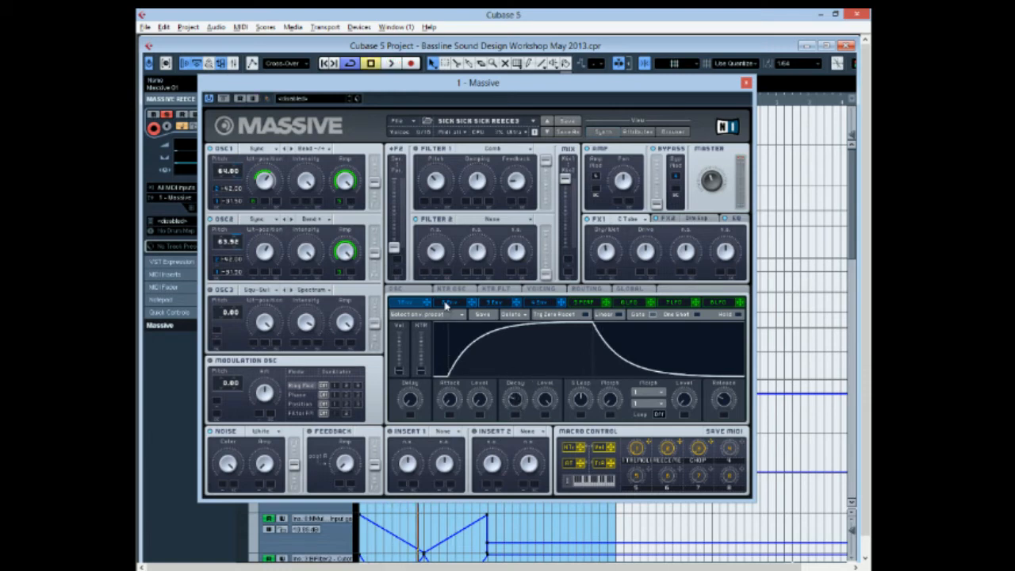
Step: Compare envelopes 2 and 1, and set the patch's unison to 4 voices in the voicing settings
click(447, 304)
click(407, 308)
click(542, 292)
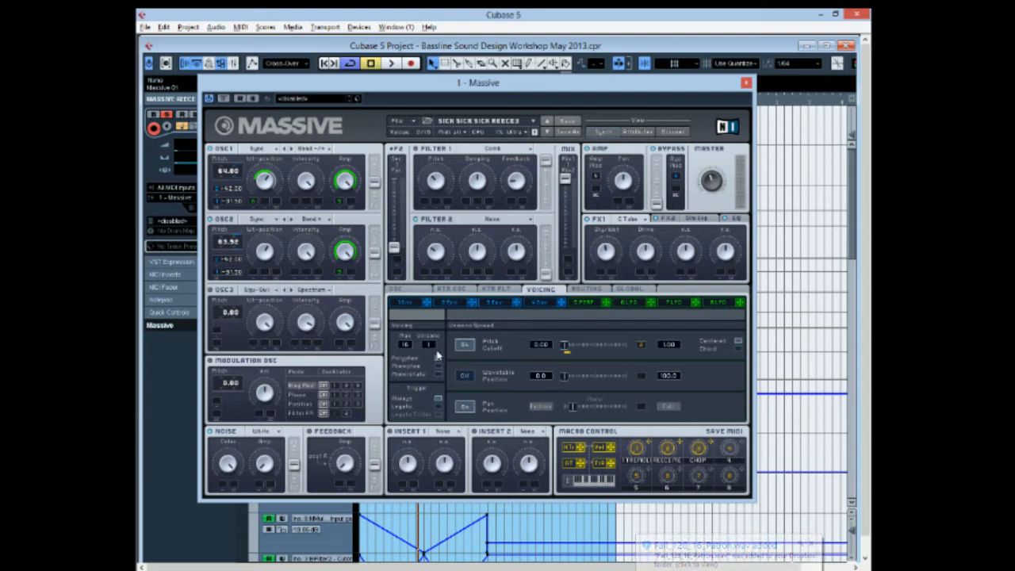
drag(436, 355, 438, 350)
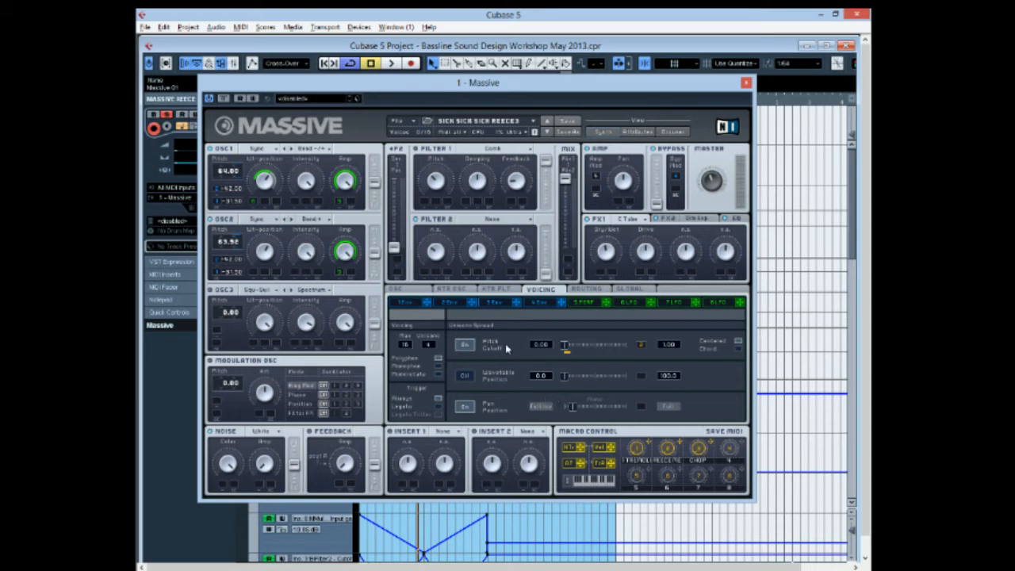
Step: Look through the wavetables for oscillator 1, and audition the patch with its unison pitch spread
click(267, 149)
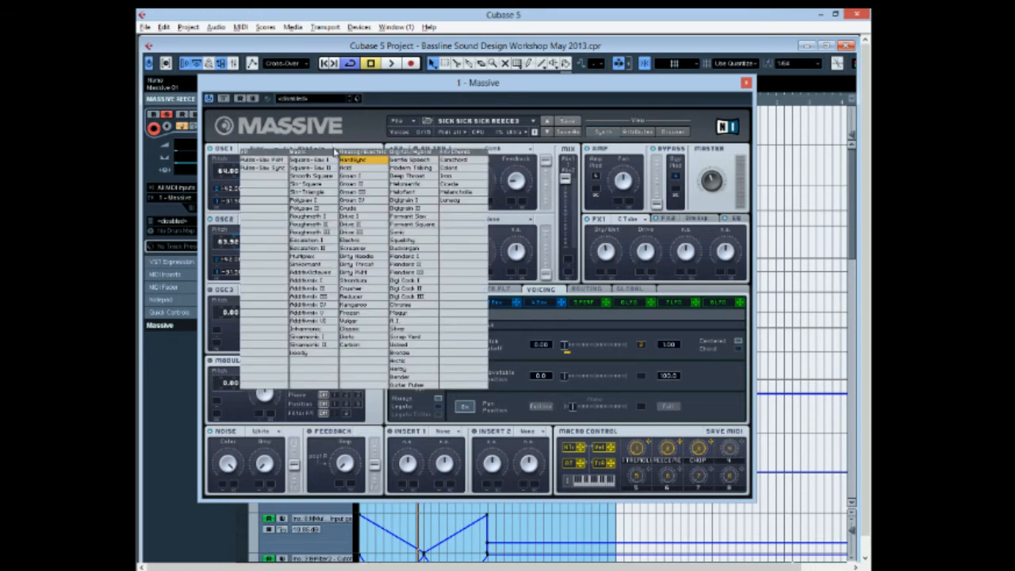
click(361, 131)
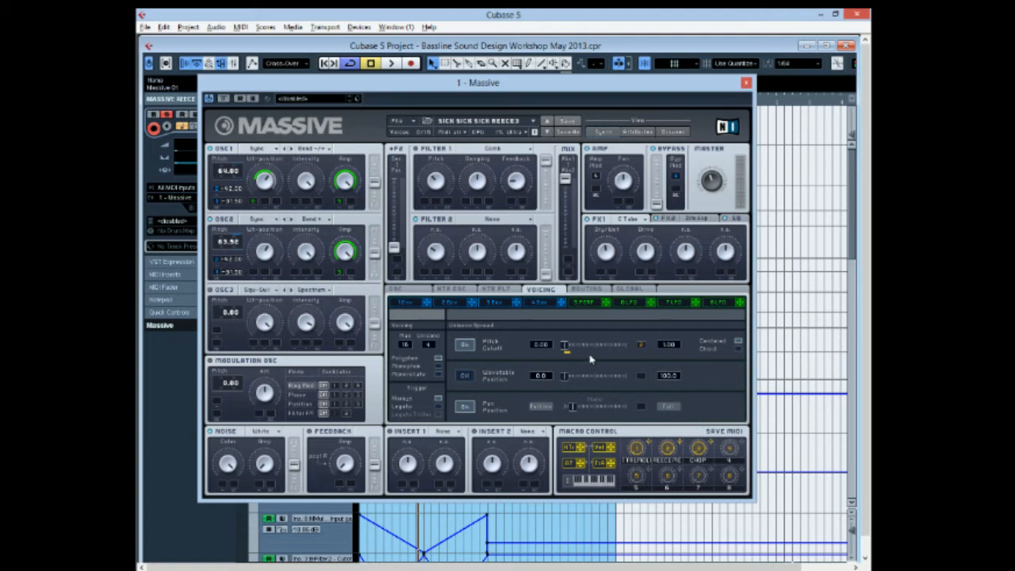
drag(642, 348, 636, 287)
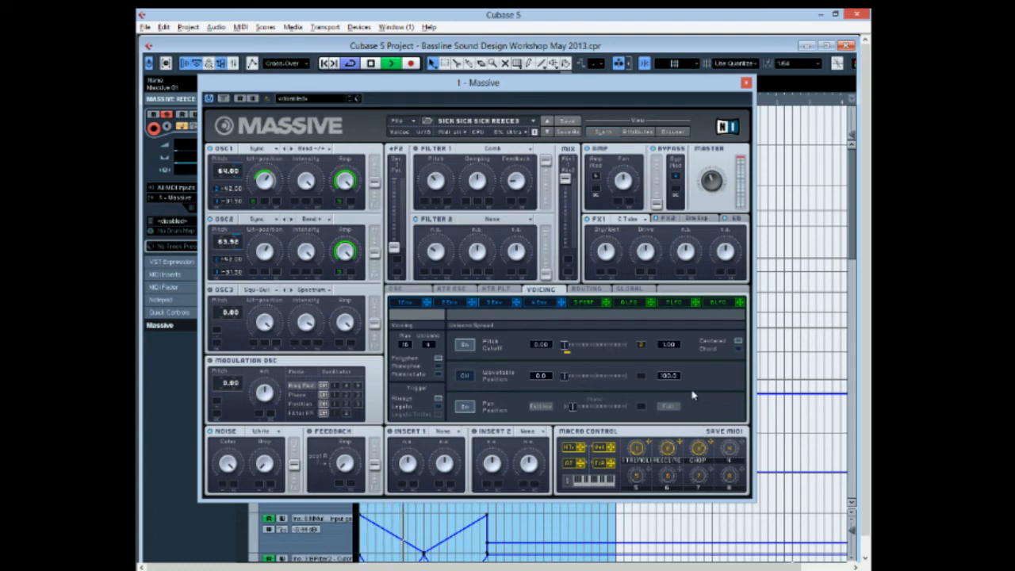
key(space)
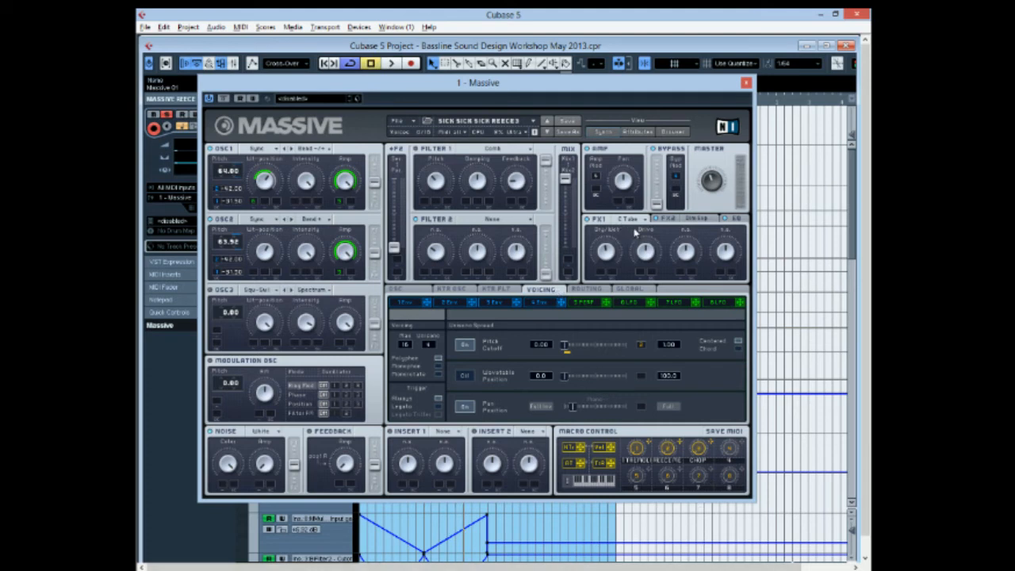
Step: Examine the FX1, FX2 and EQ settings of the patch, and close the Massive synth
click(633, 219)
click(601, 220)
click(700, 222)
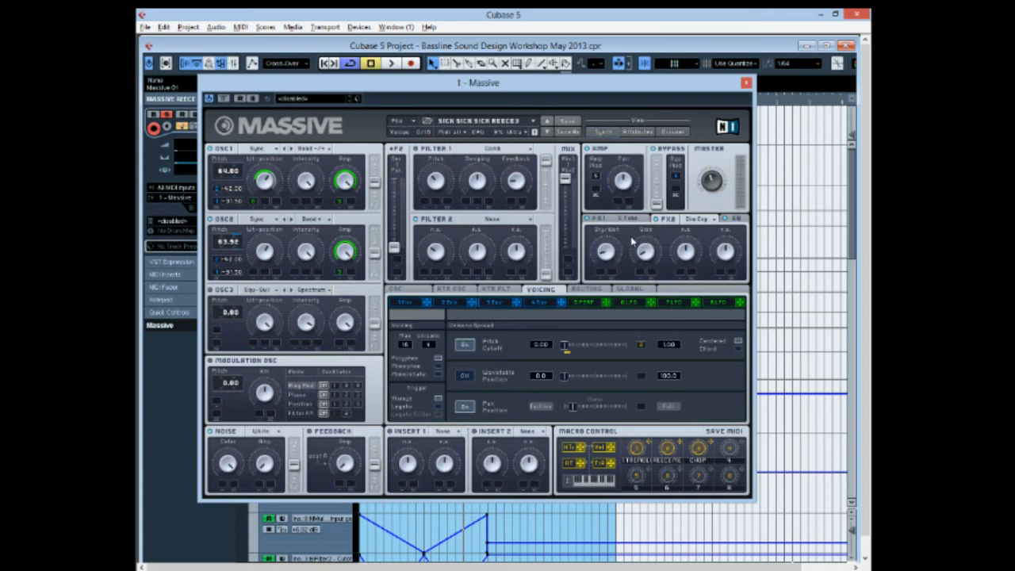
click(737, 221)
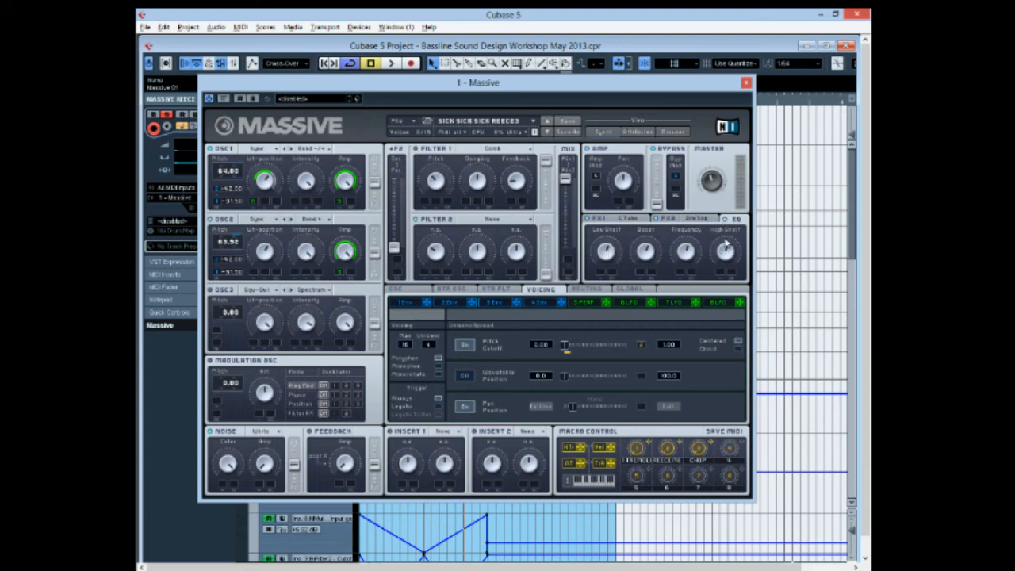
click(624, 221)
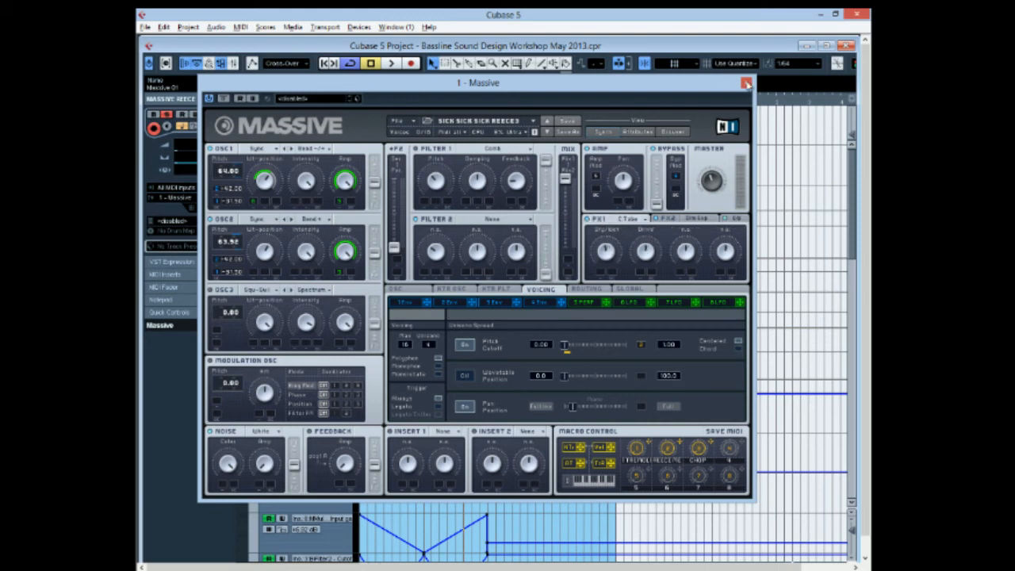
click(747, 82)
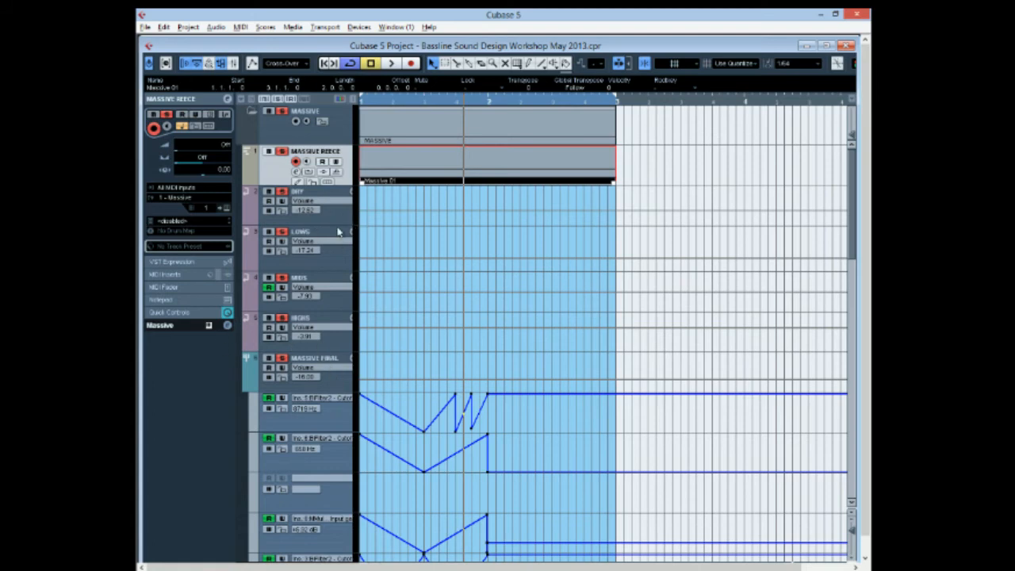
Step: Check the output bus options in the Massive instrument's channel settings, and return to the MASSIVE REECE track
click(227, 326)
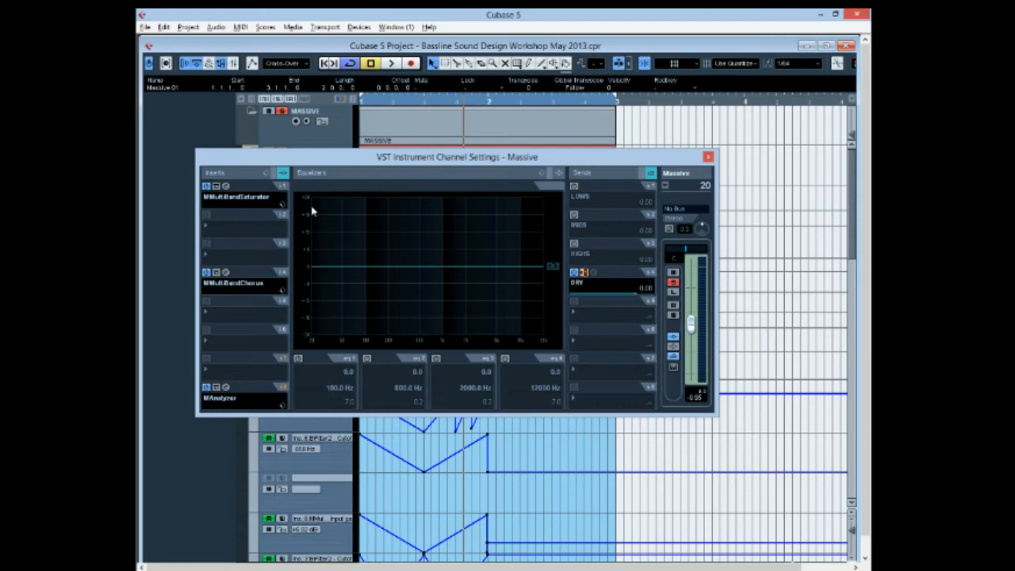
click(689, 209)
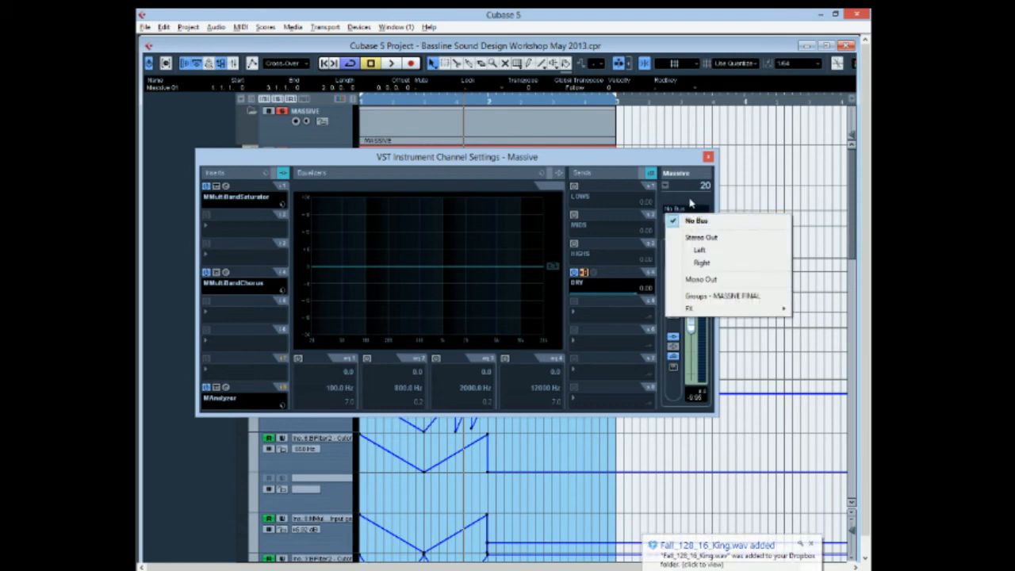
click(709, 156)
click(266, 175)
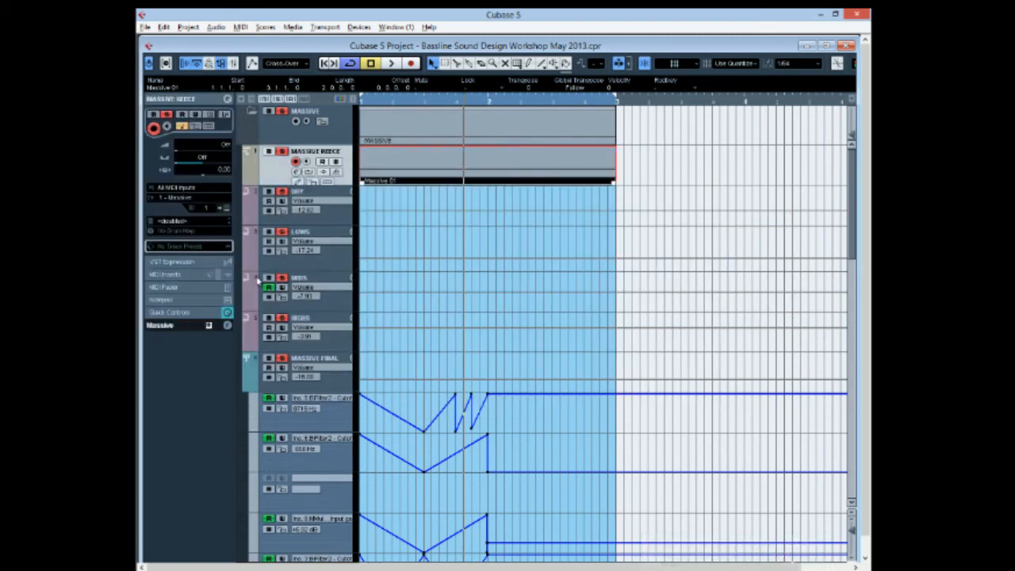
Step: Turn off the DRY send on the Massive instrument channel, and look at the DRY track
click(226, 326)
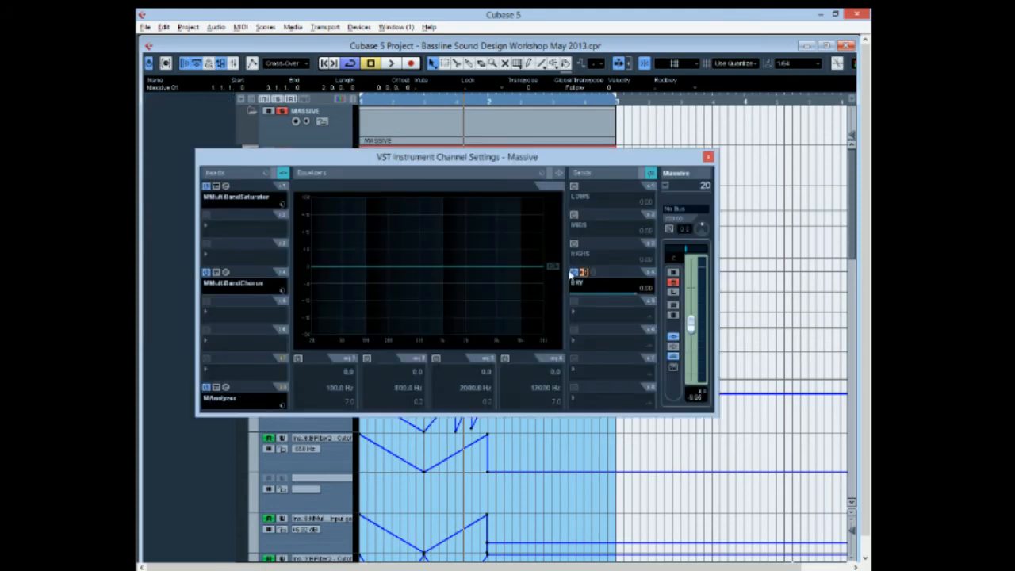
click(711, 157)
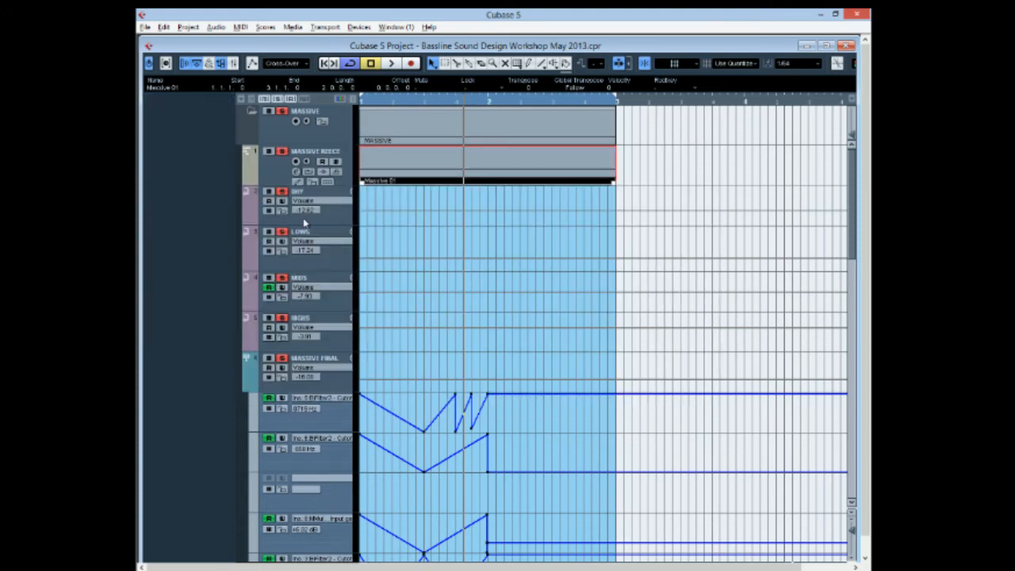
click(339, 222)
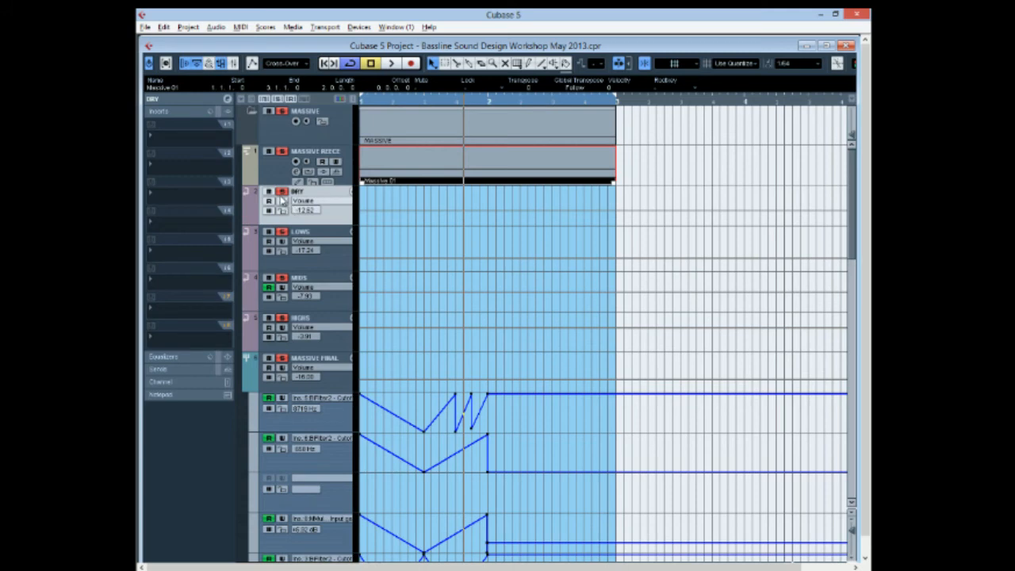
click(269, 172)
Step: Try activating the LOWS, MIDS and HIGHS sends on the Massive instrument channel, and turn them off again
click(226, 328)
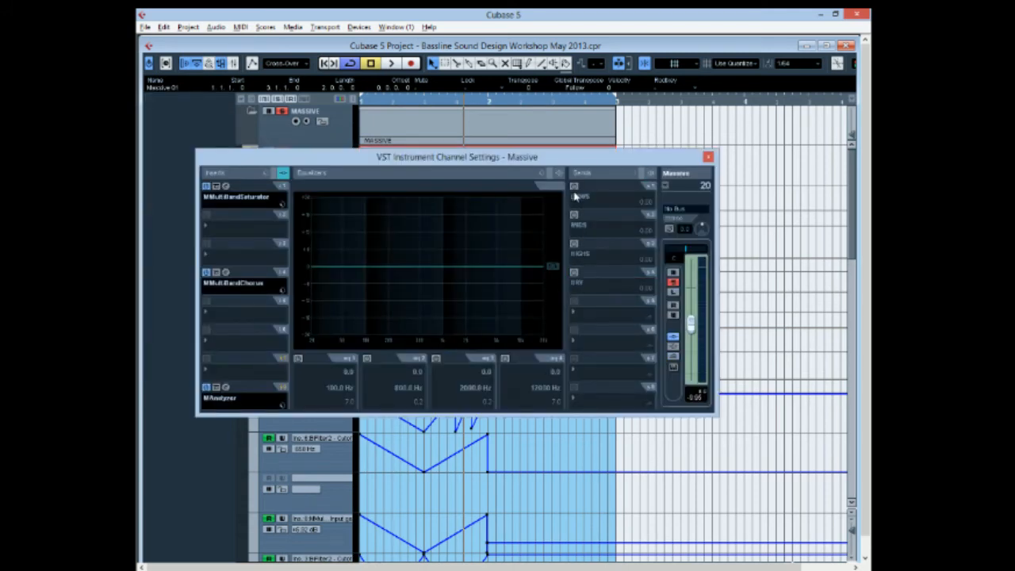
click(574, 185)
click(574, 214)
click(574, 254)
click(574, 244)
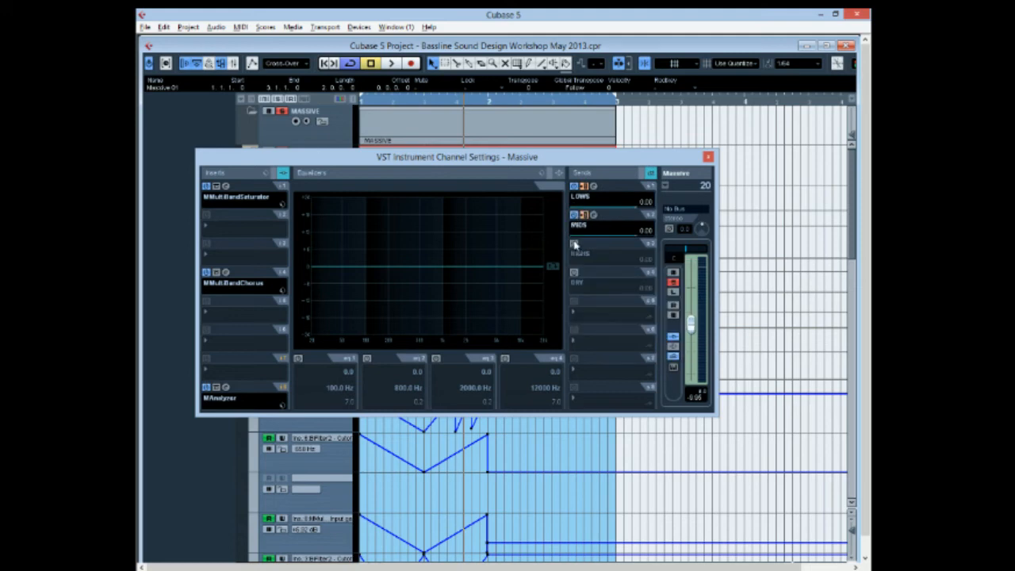
click(574, 244)
click(575, 244)
click(575, 214)
click(575, 186)
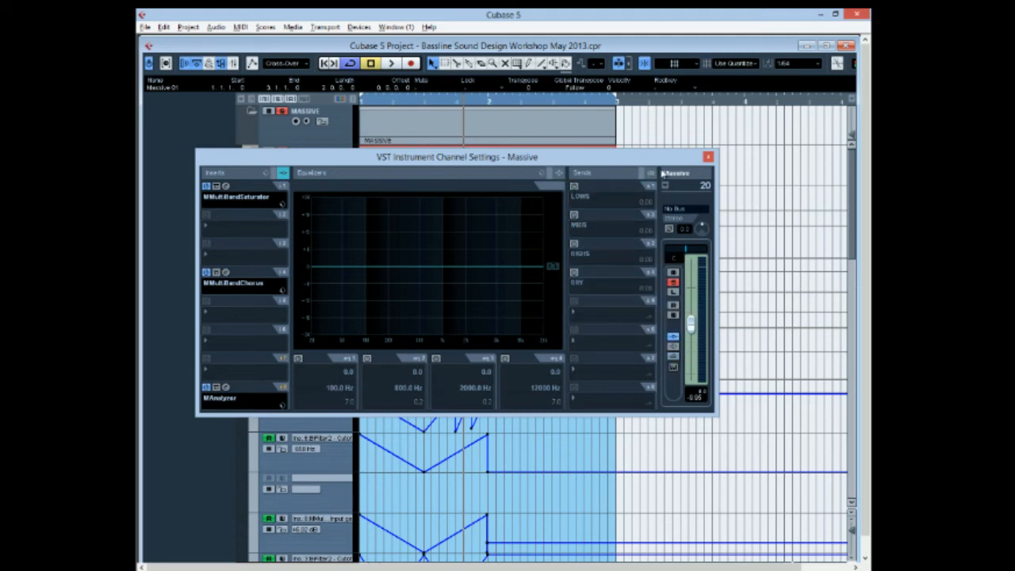
click(709, 157)
Step: Open the MMultiBandSaturator insert on the Massive instrument channel and check its options for adding or removing bands
click(271, 172)
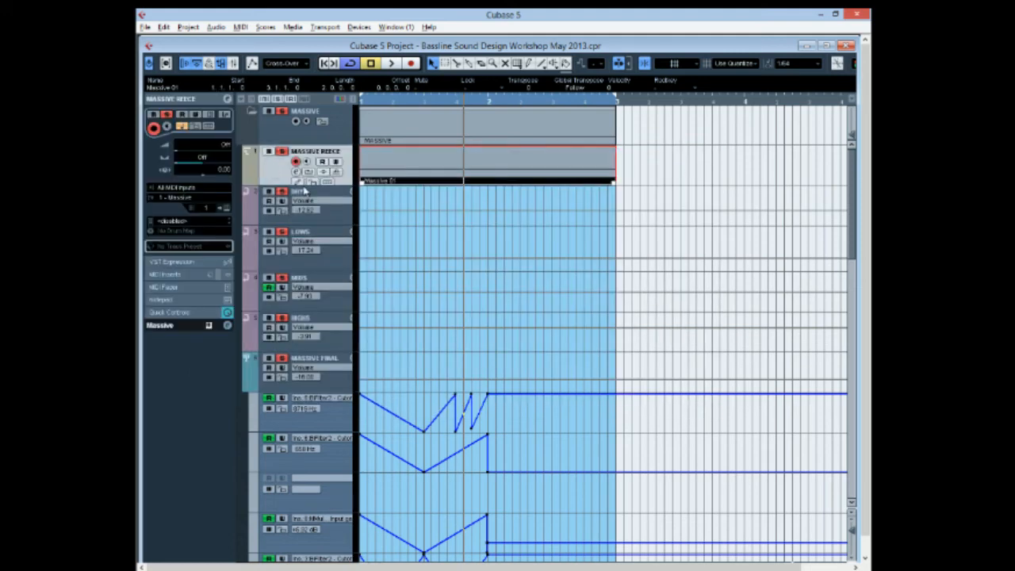
click(231, 326)
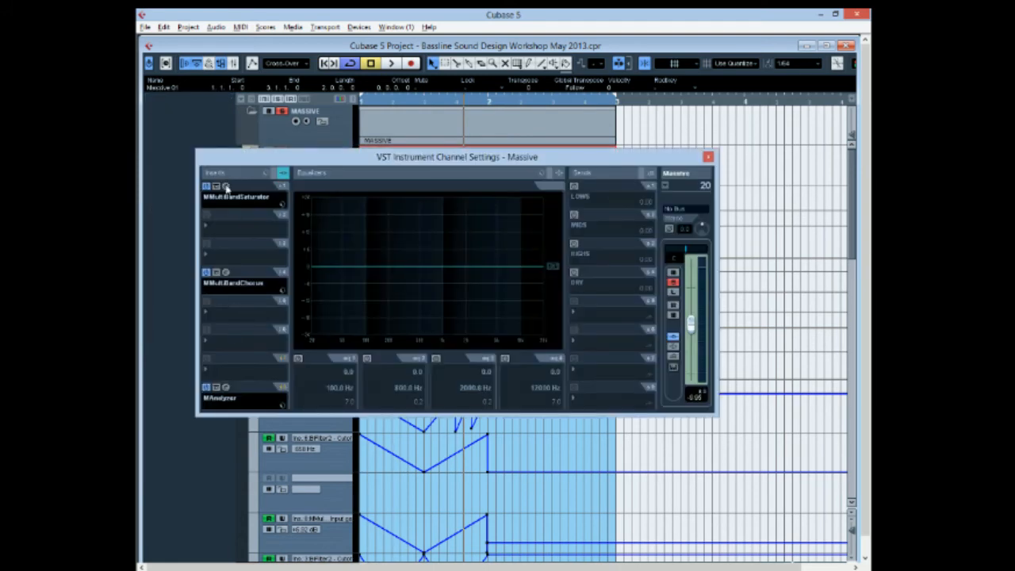
click(226, 187)
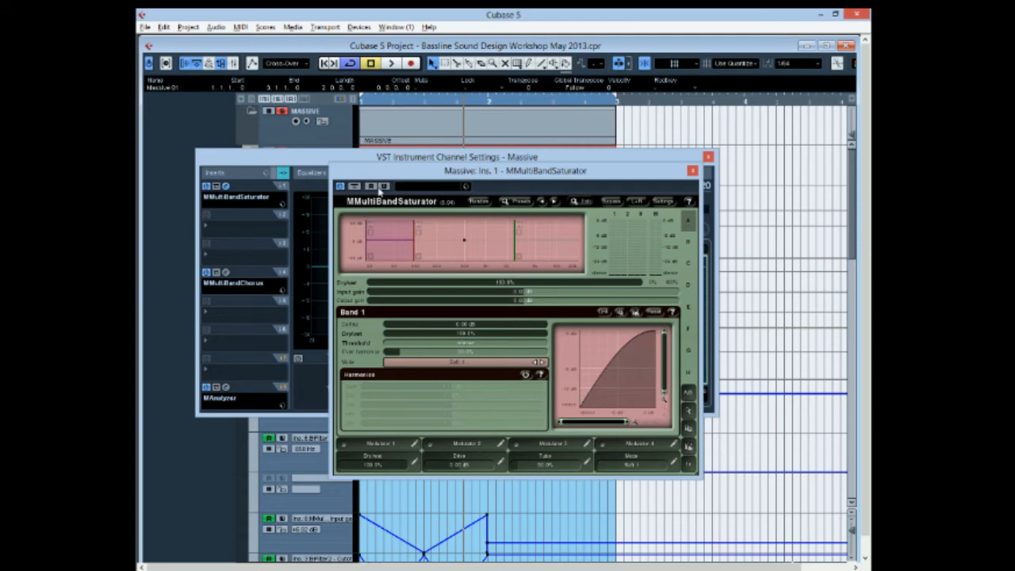
right_click(444, 255)
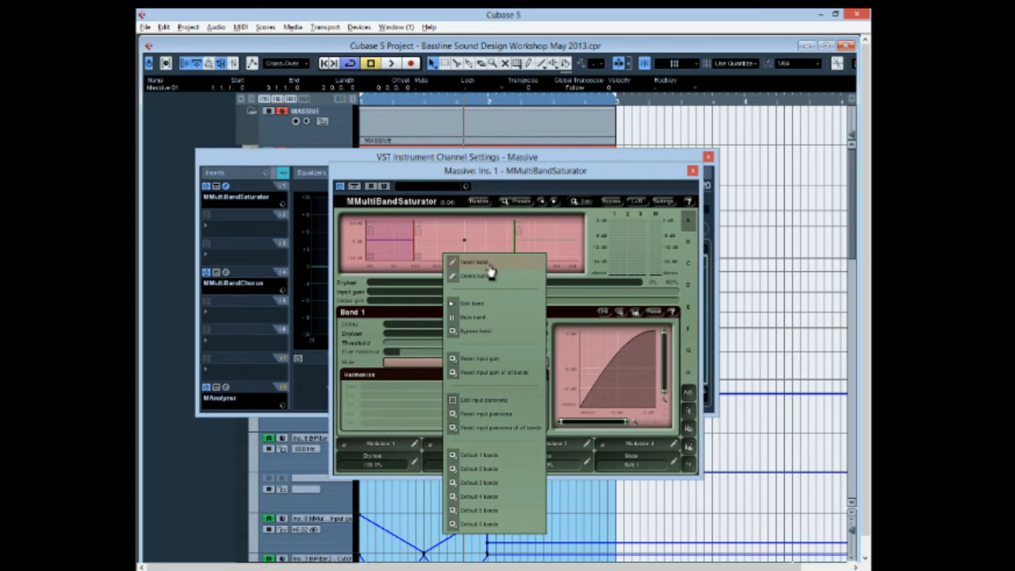
click(433, 256)
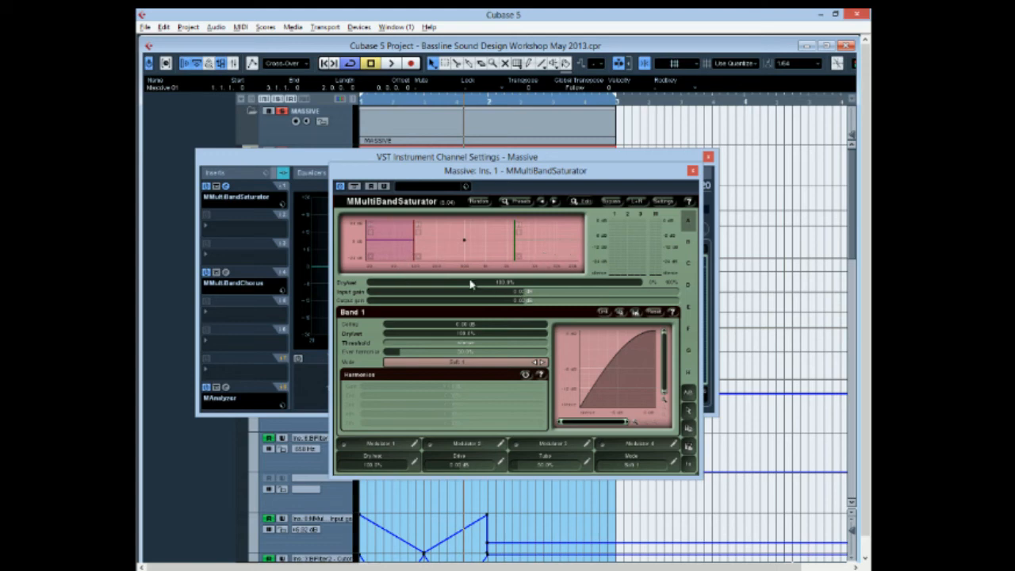
Step: Compare the saturation settings of bands 1 and 3 in MMultiBandSaturator, and close the plug-in
mouse_move(385, 239)
click(554, 236)
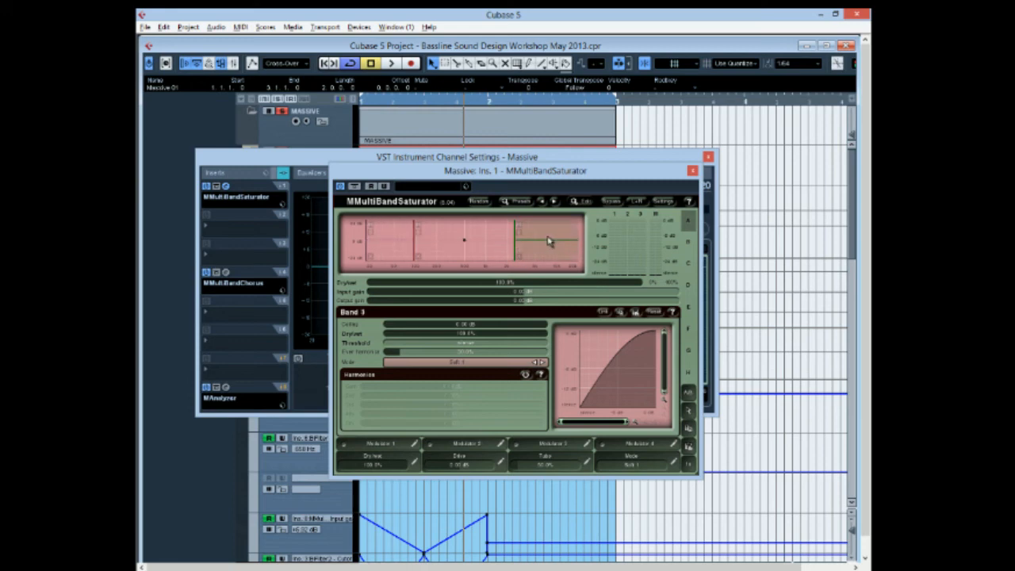
mouse_move(548, 239)
click(381, 258)
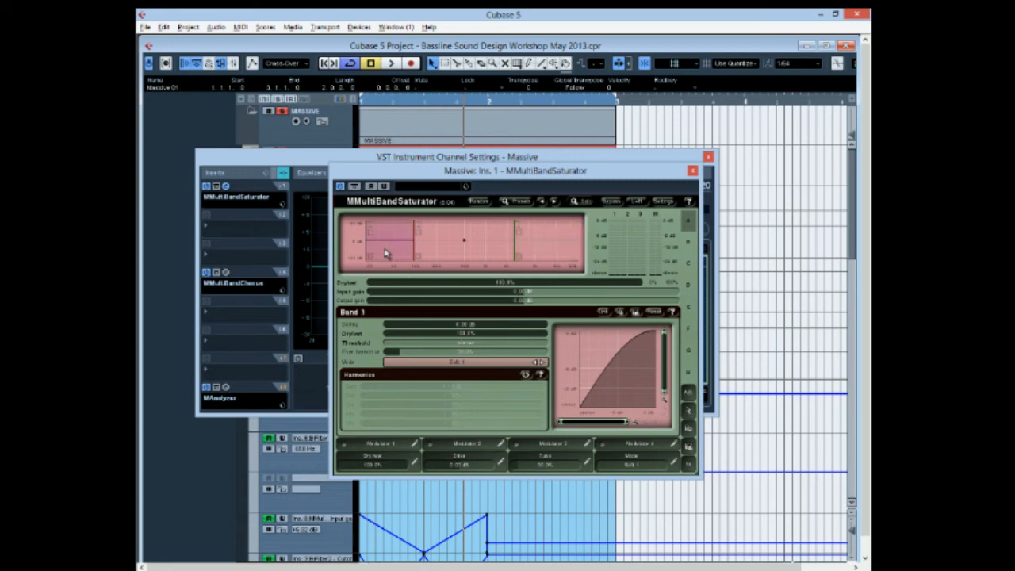
click(555, 250)
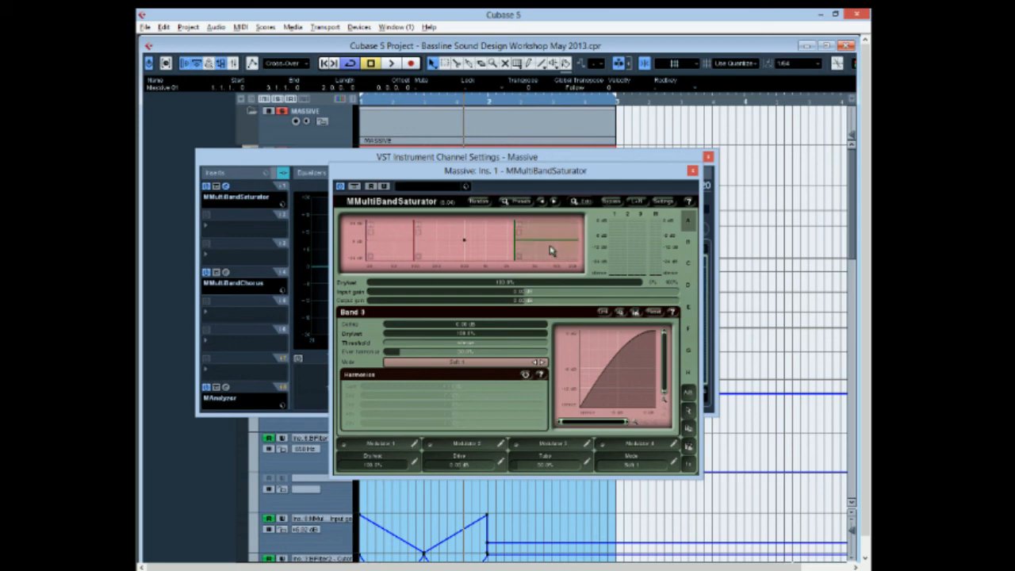
click(692, 170)
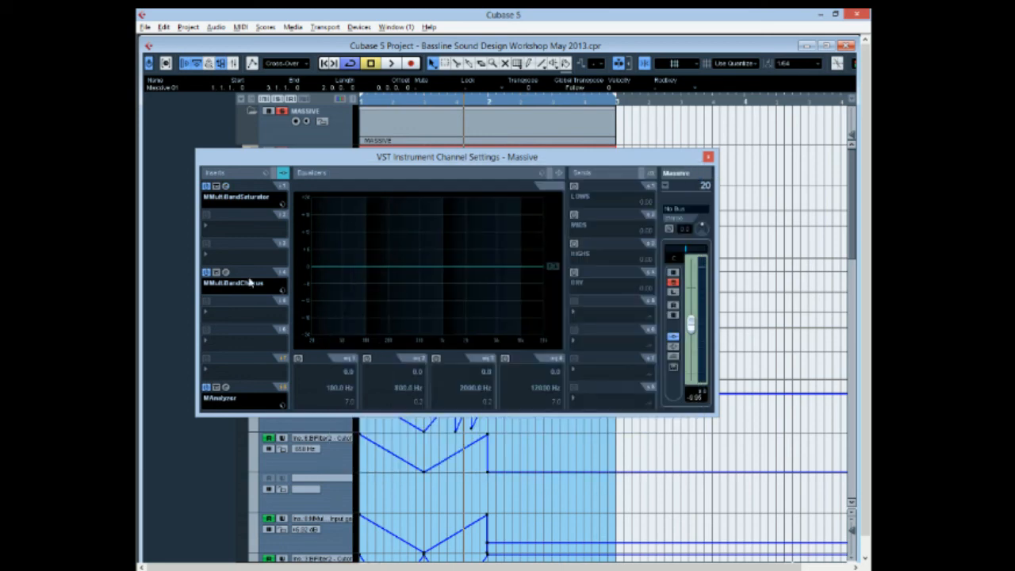
Step: Open the MMultiBandChorus insert on the Massive instrument channel, compare the chorus settings of bands 1 and 2, and close the plug-in
click(226, 273)
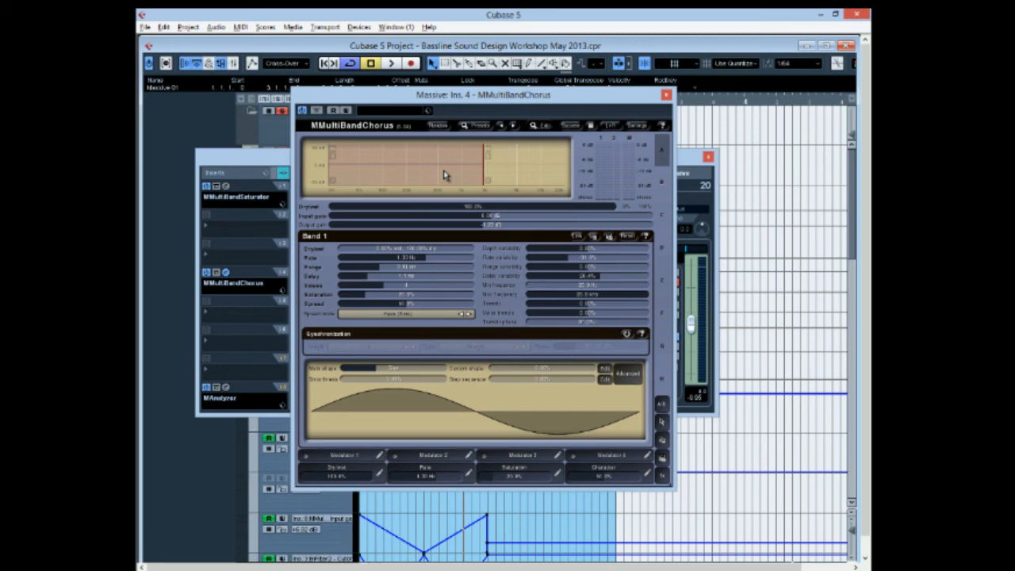
click(514, 174)
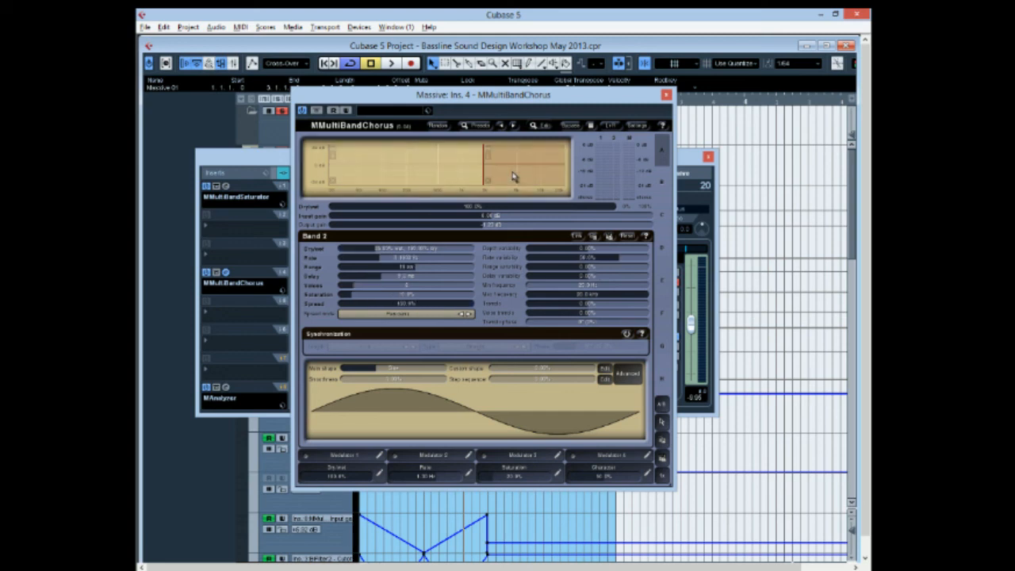
click(423, 184)
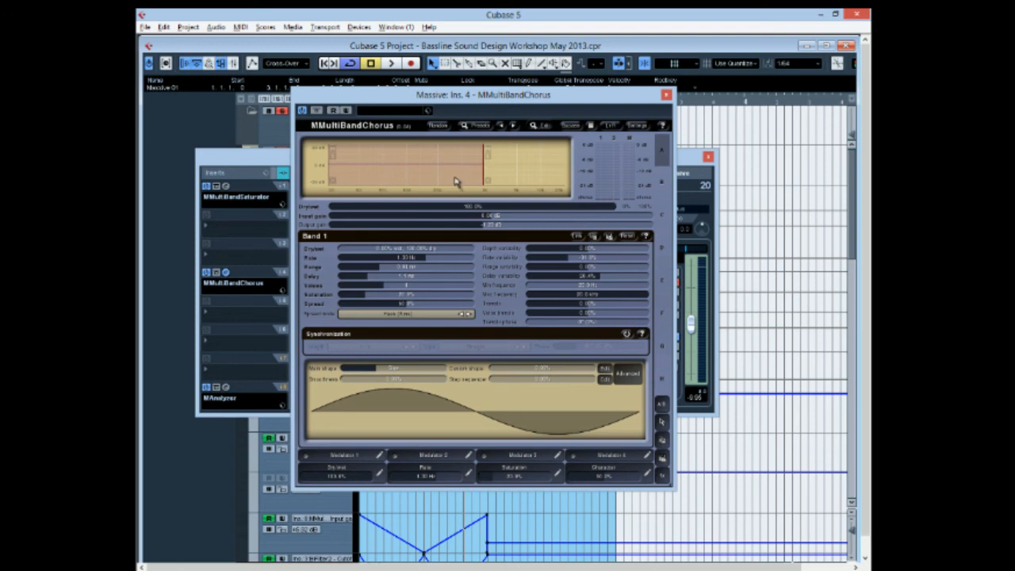
click(514, 183)
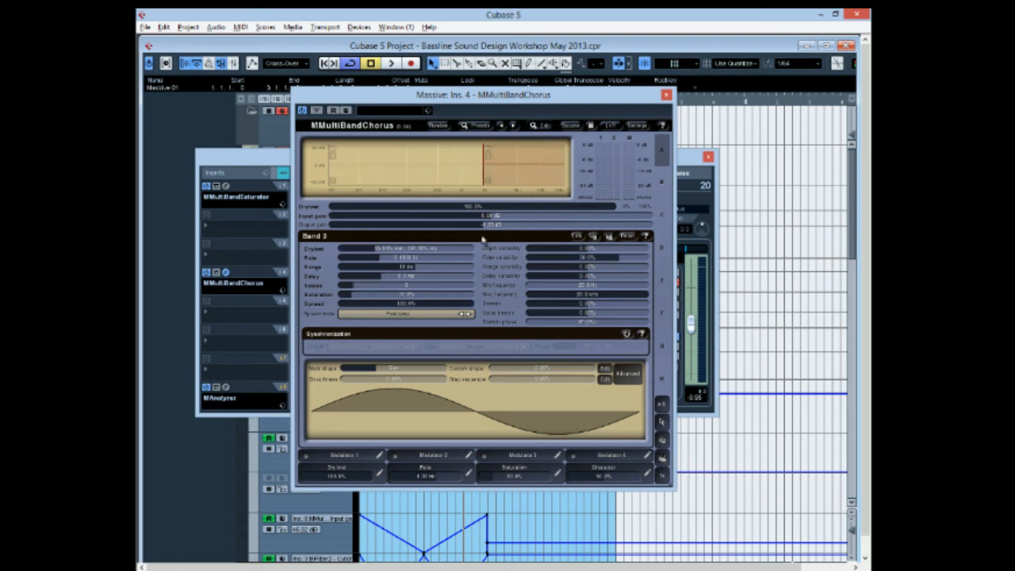
click(453, 183)
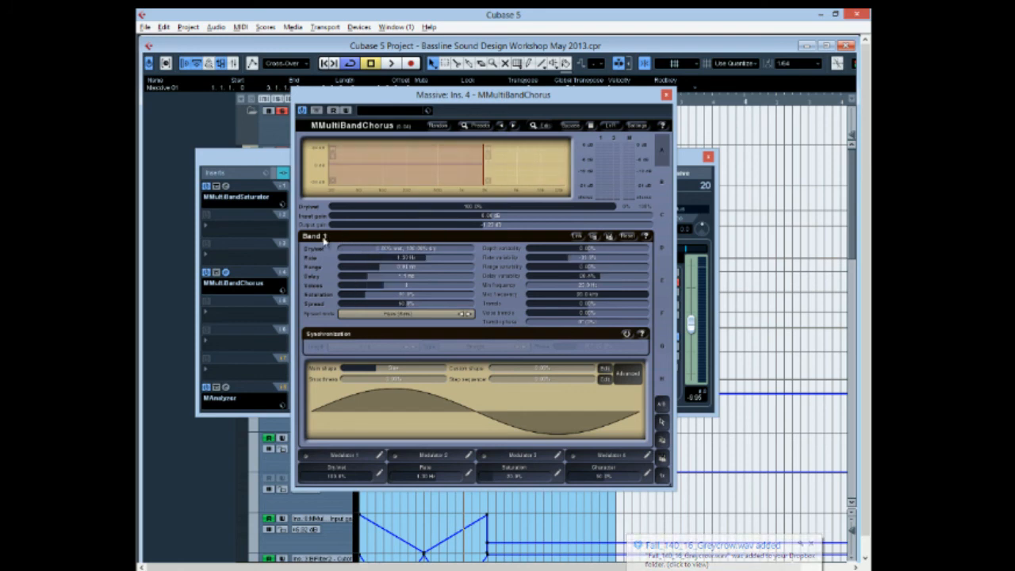
click(528, 179)
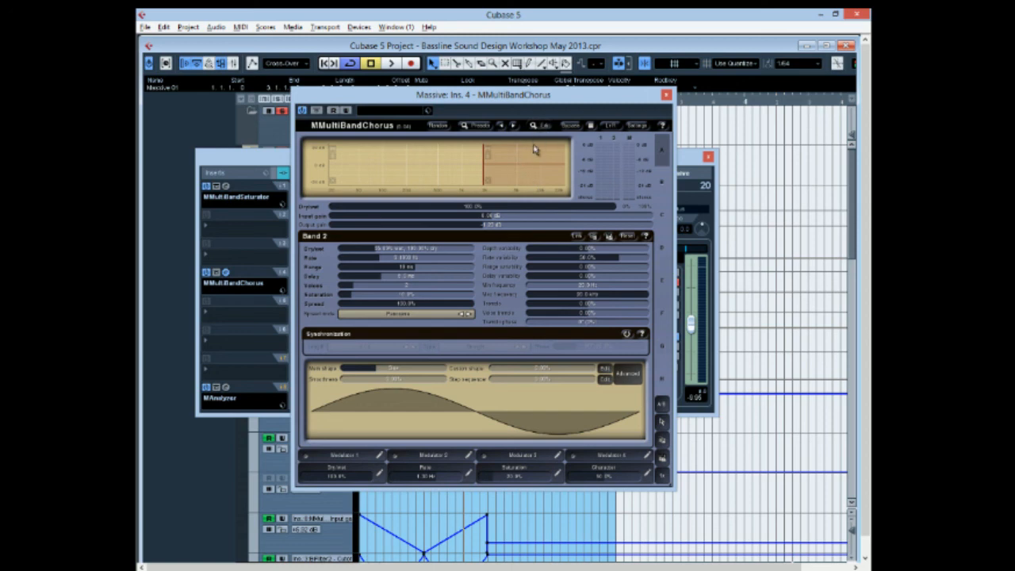
click(666, 95)
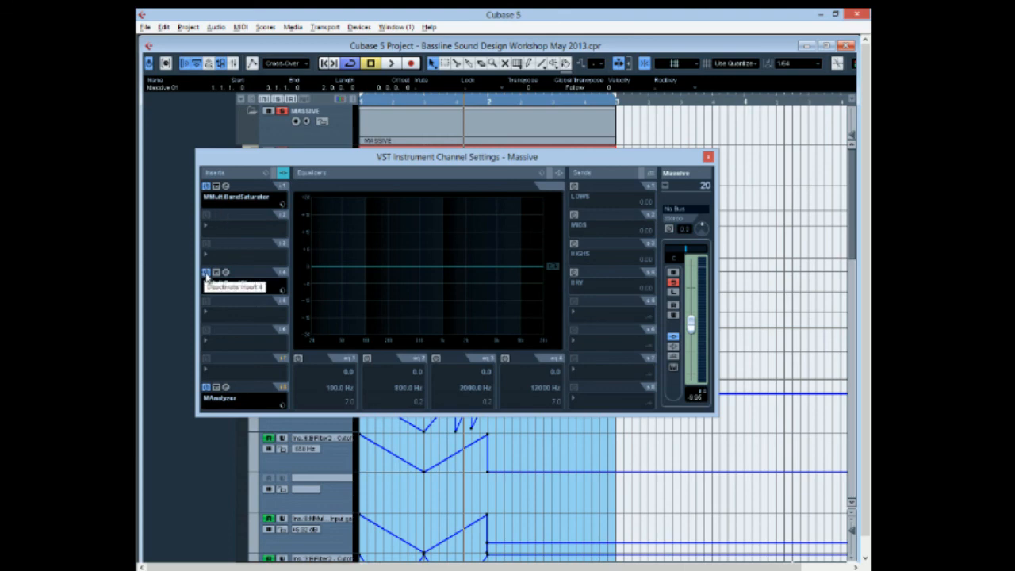
Step: Activate the DRY send and play the loop, comparing the sound with MMultiBandChorus off and on, leaving it on and playback stopped
click(206, 274)
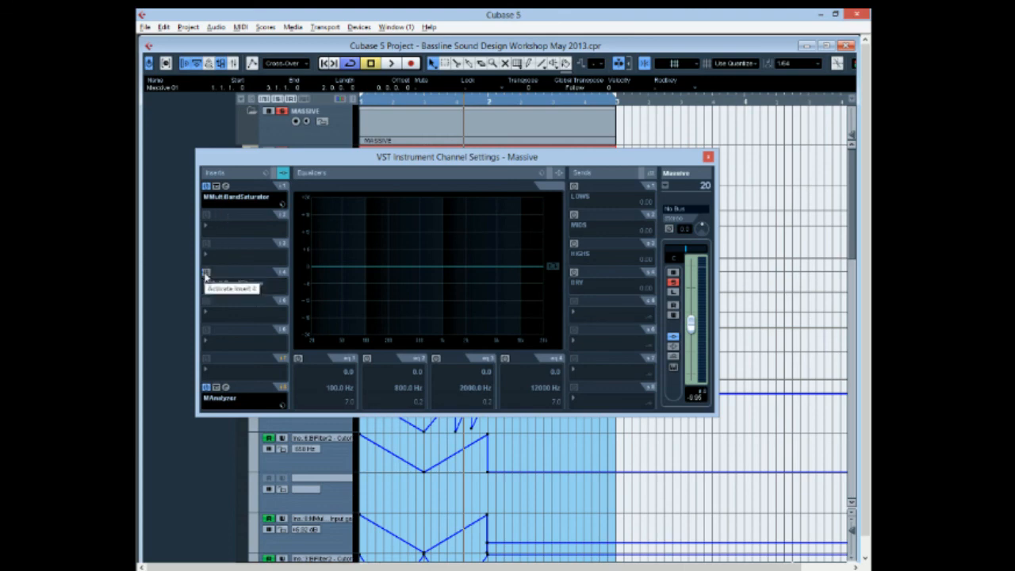
key(space)
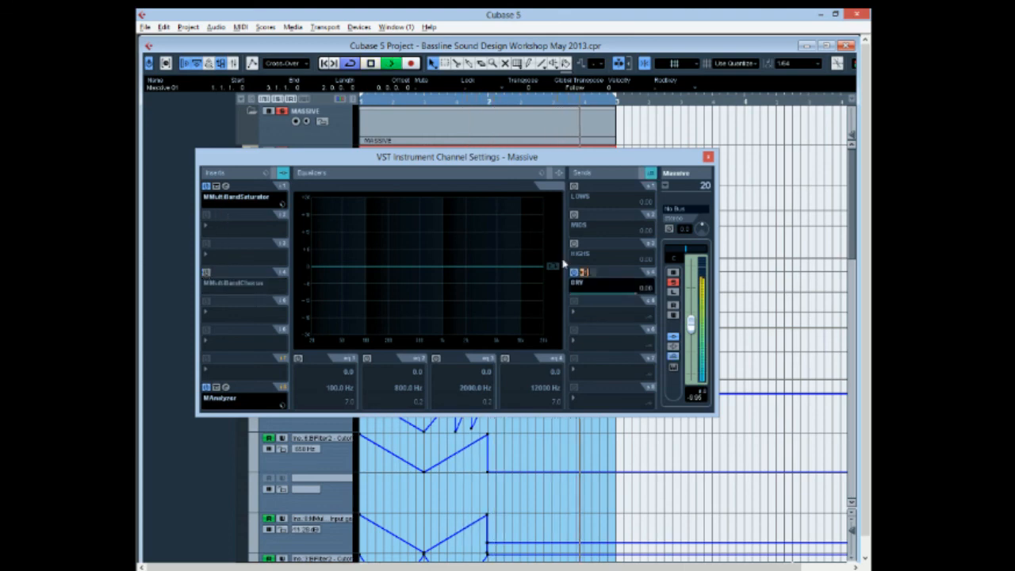
click(205, 272)
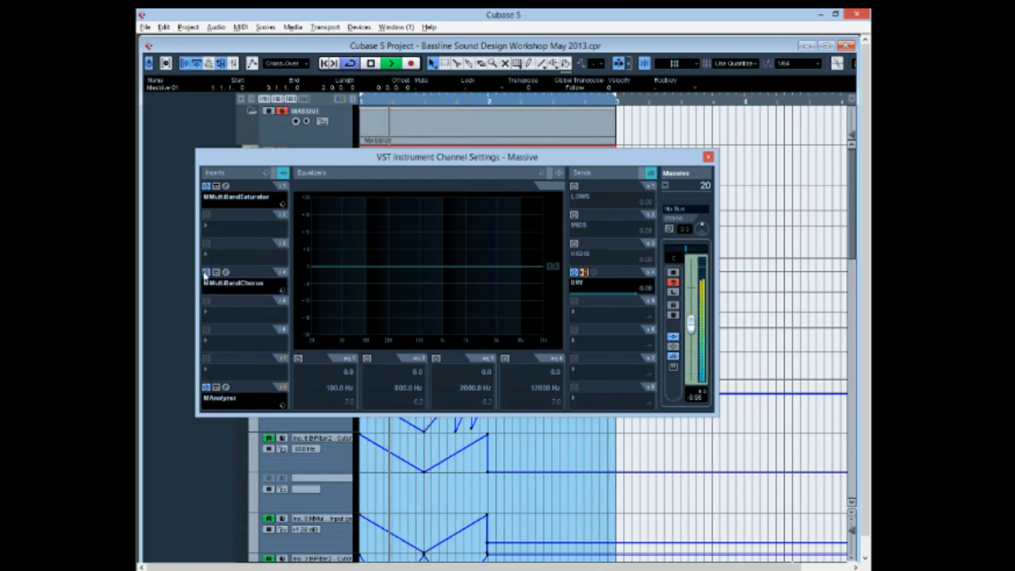
click(205, 272)
click(205, 273)
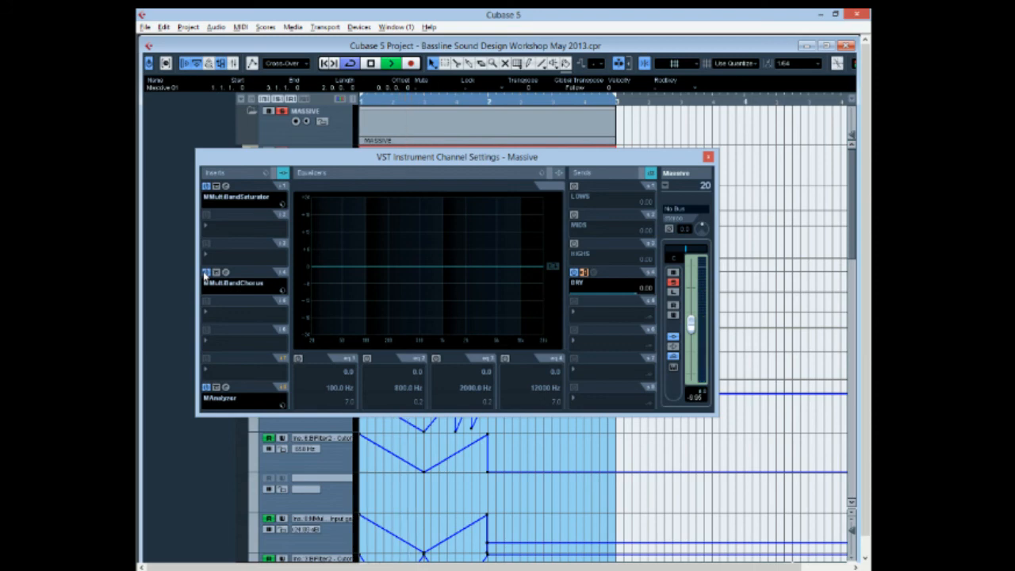
key(space)
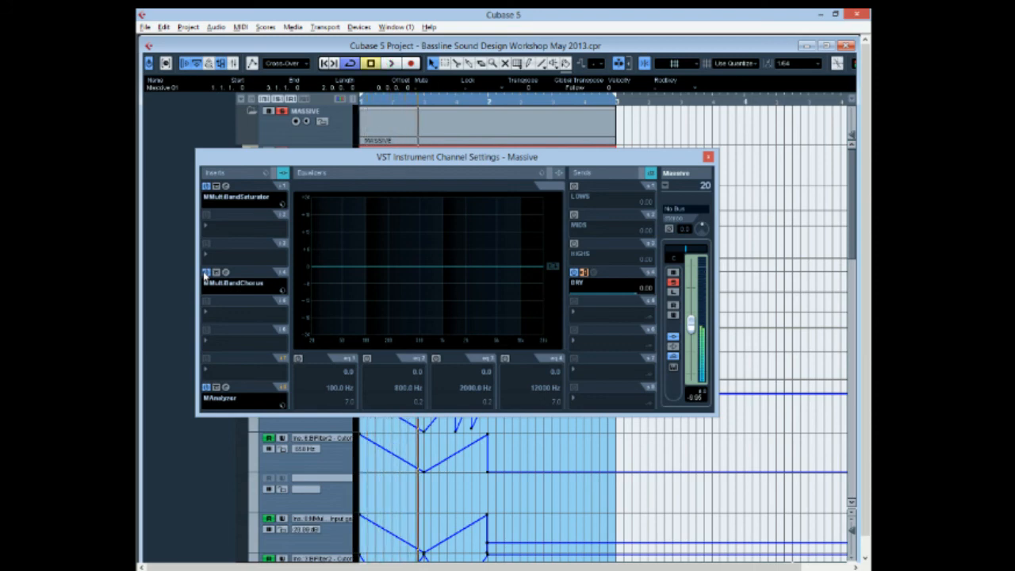